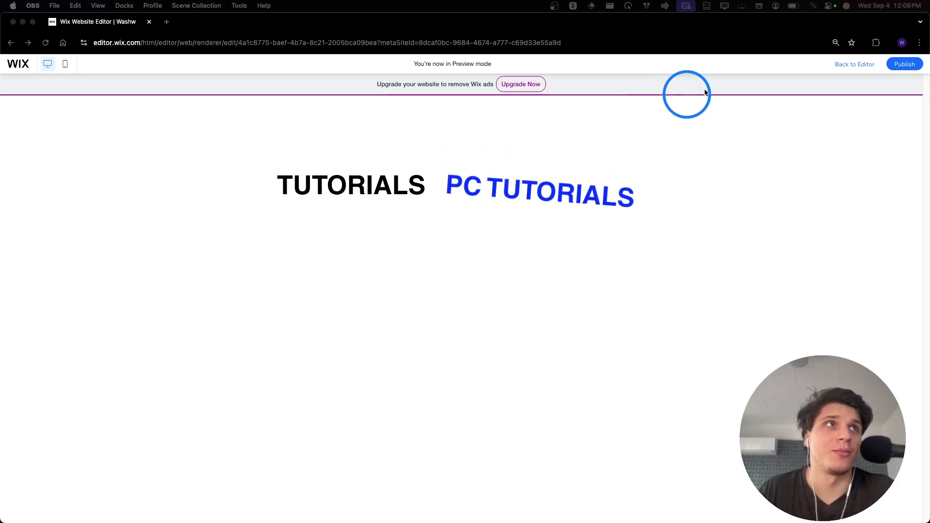
Leave Preview of the cycling TUTORIALS headline and resume editing the page.
left_click(840, 71)
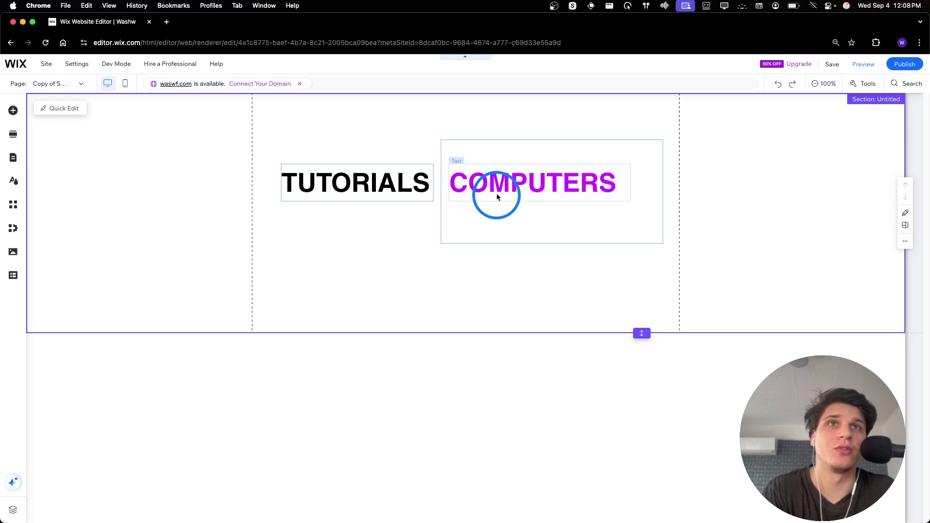
Delete the headline text, then open Add Elements and browse the Add Section designs.
left_click(493, 191)
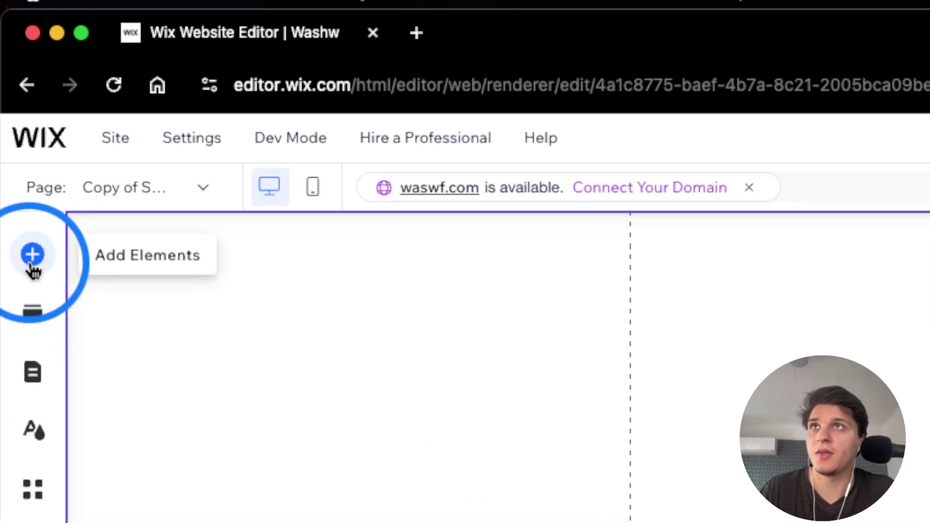
left_click(32, 256)
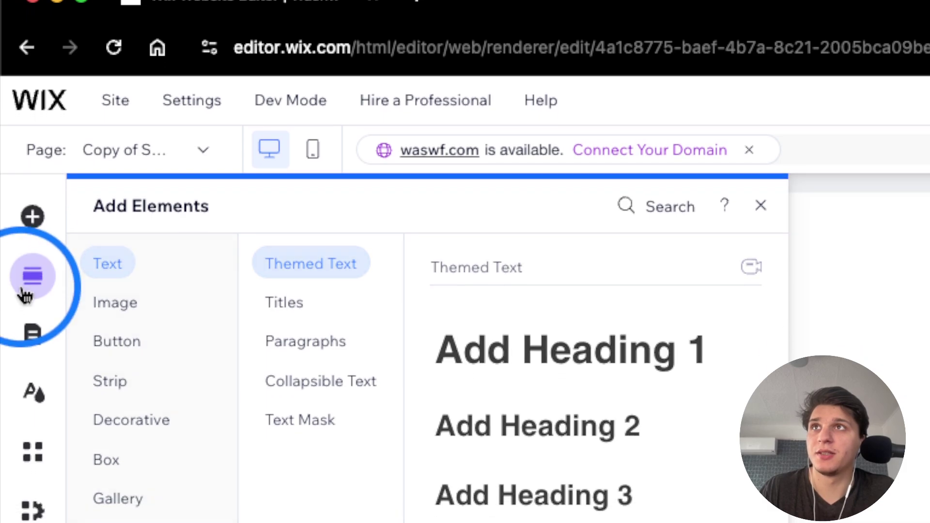
left_click(31, 311)
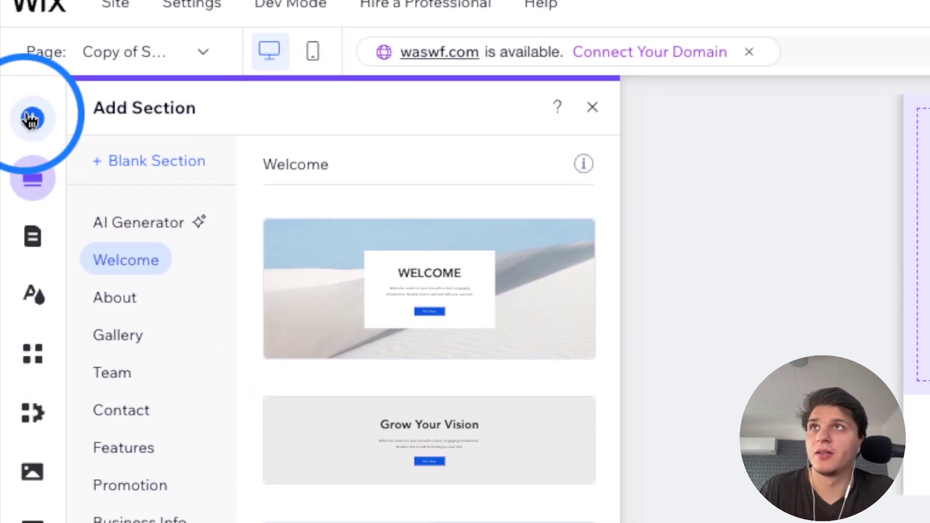
Browse Interactive > Box Slideshows templates, comparing them with Full Width Slideshows.
left_click(30, 119)
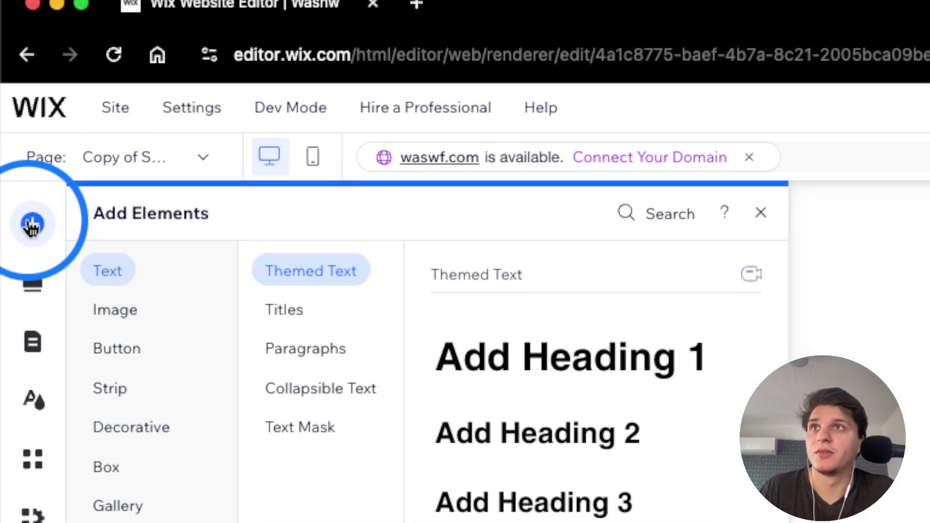
left_click(151, 479)
left_click(165, 517)
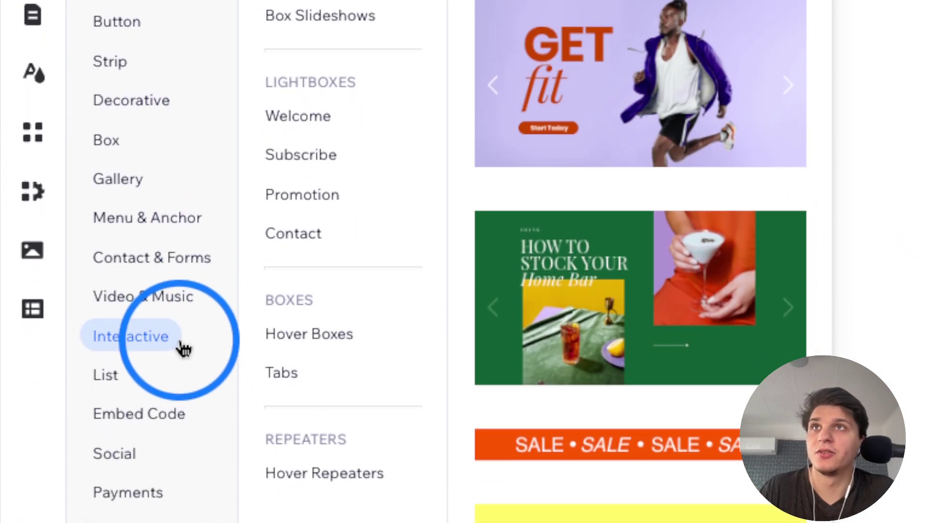
left_click(362, 200)
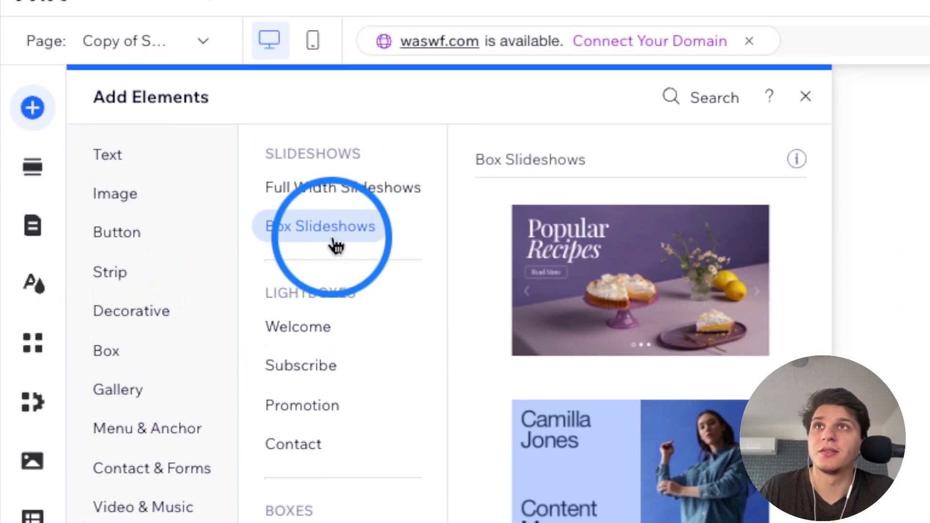
scroll(613, 286, "down", 8)
scroll(598, 396, "up", 9)
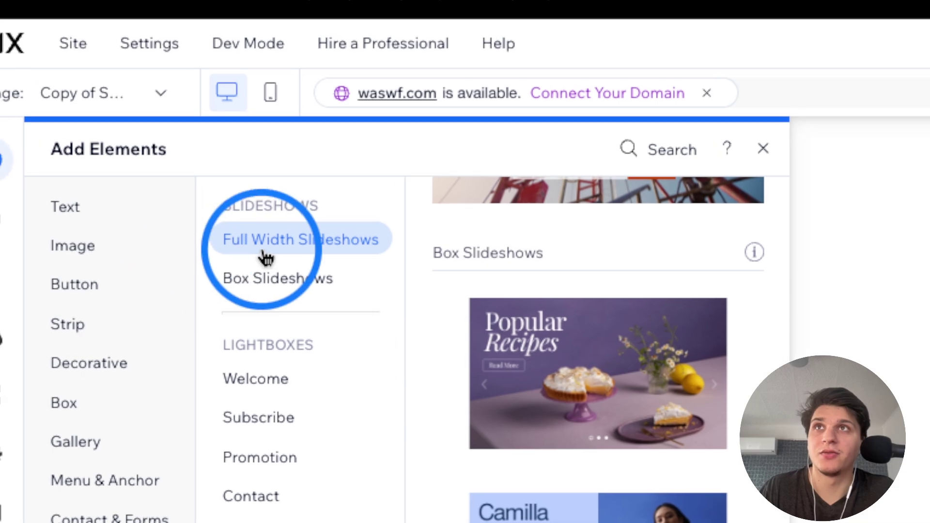
left_click(275, 230)
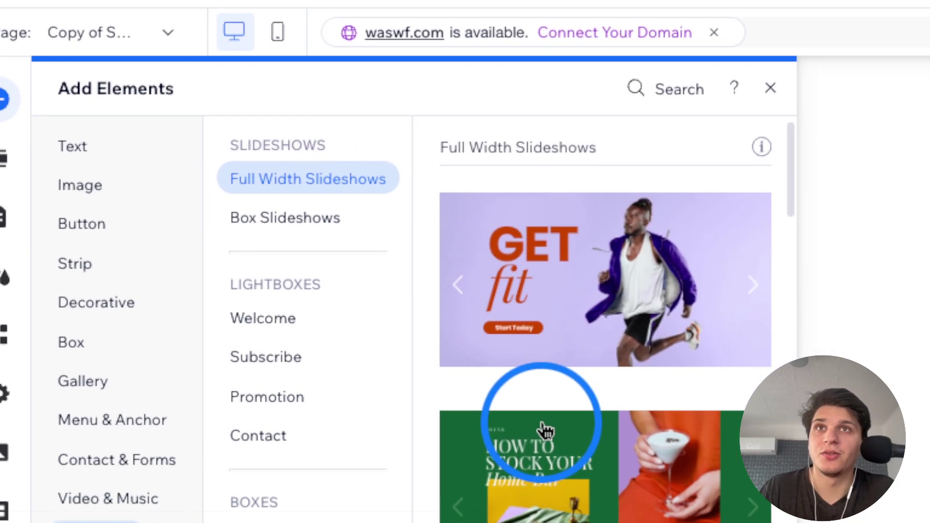
scroll(545, 429, "down", 10)
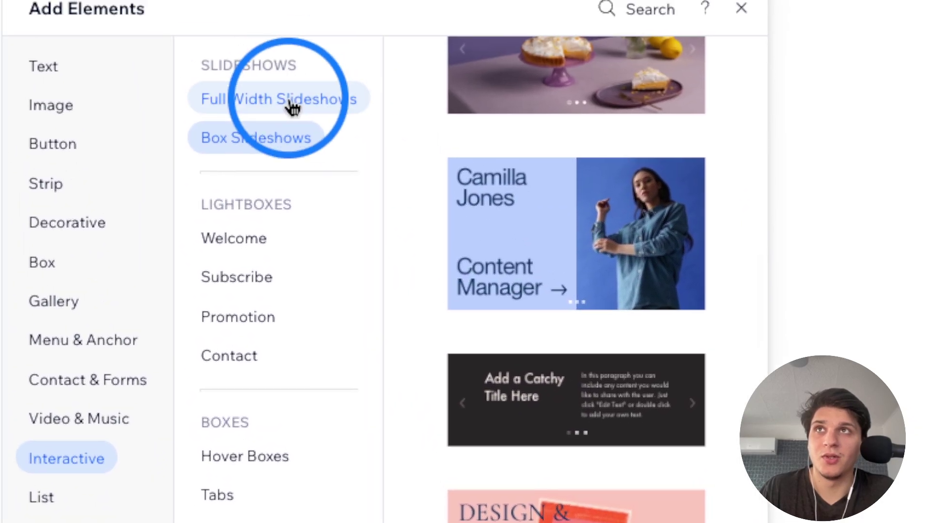
left_click(289, 105)
left_click(309, 208)
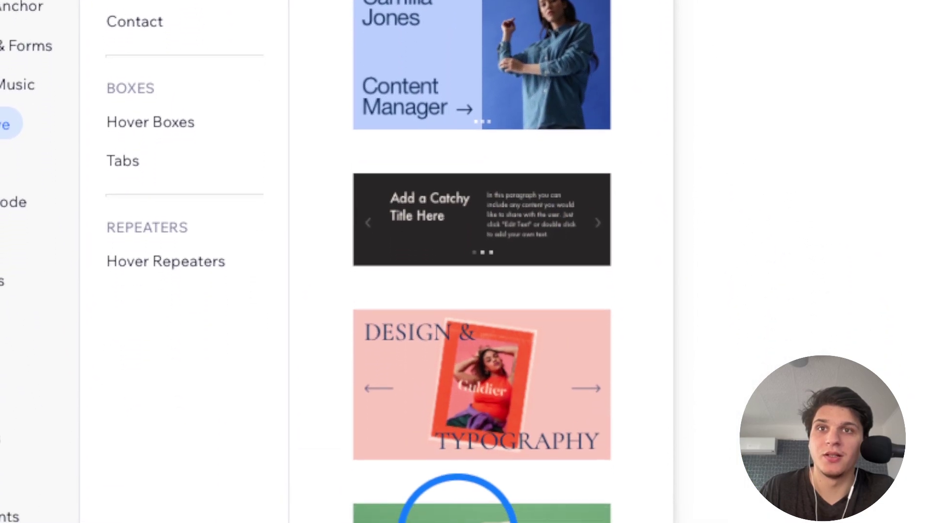
Add the green drink box slideshow and shrink it by dragging its corner handles.
left_click(458, 513)
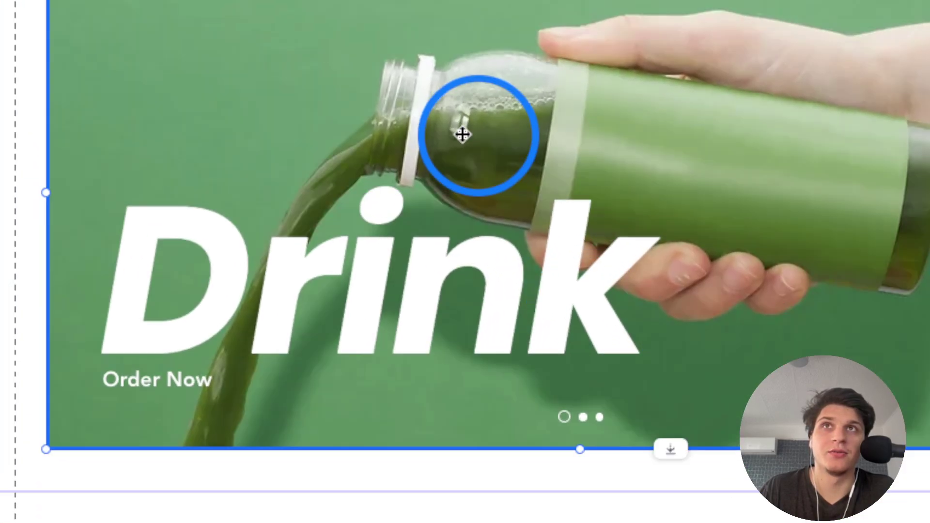
left_click_drag(191, 73, 647, 393)
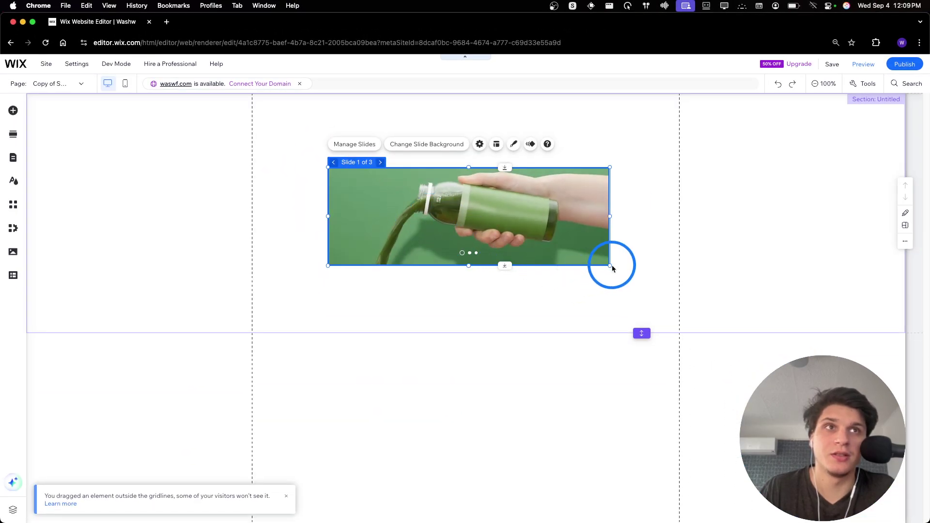
left_click_drag(612, 267, 532, 277)
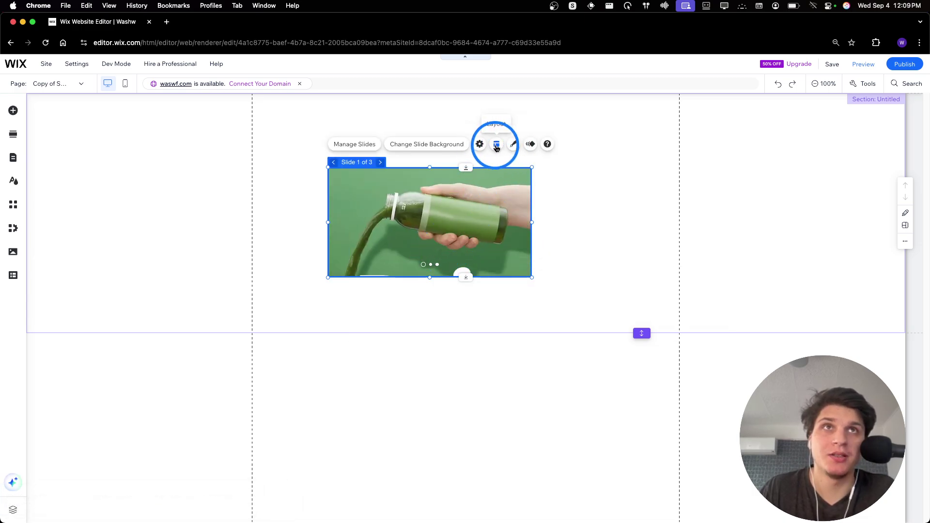
left_click(479, 144)
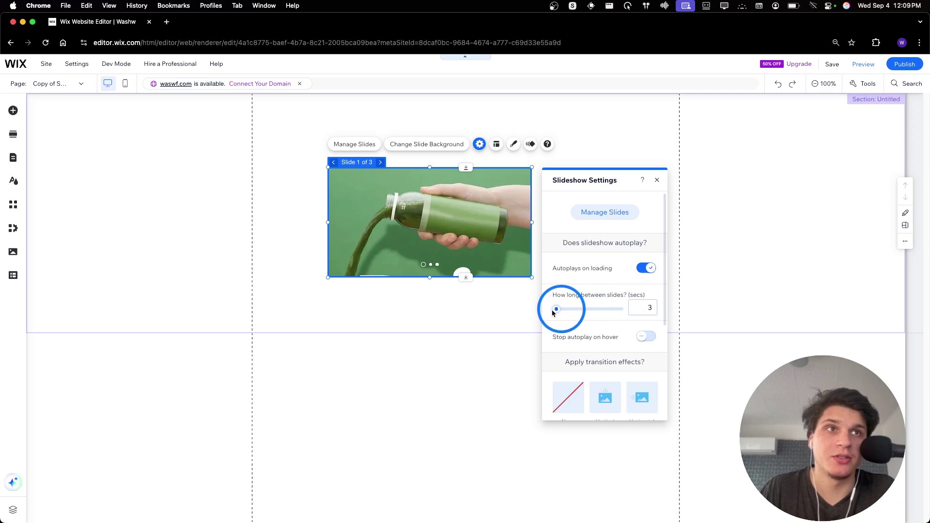
Set the slideshow transition to Vertical, entering From Top.
scroll(588, 332, "down", 3)
left_click(610, 257)
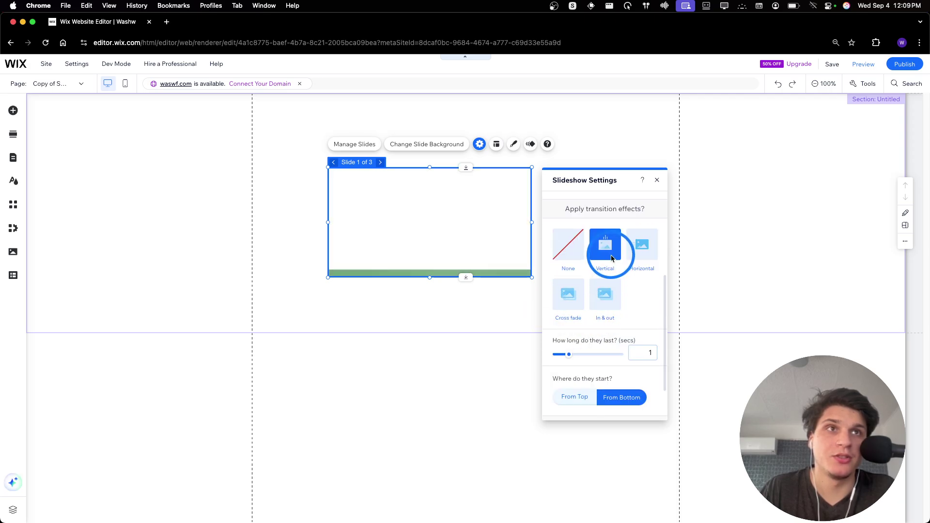
scroll(589, 323, "down", 2)
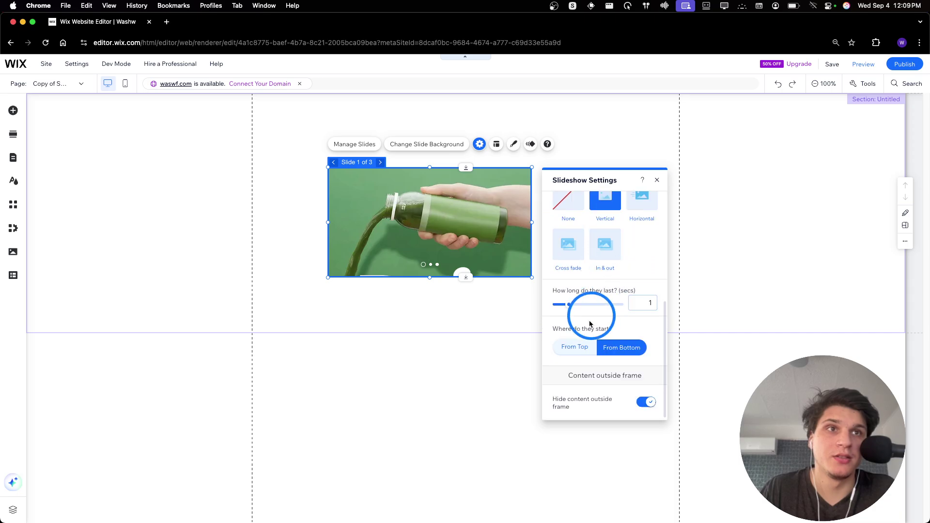
left_click(578, 349)
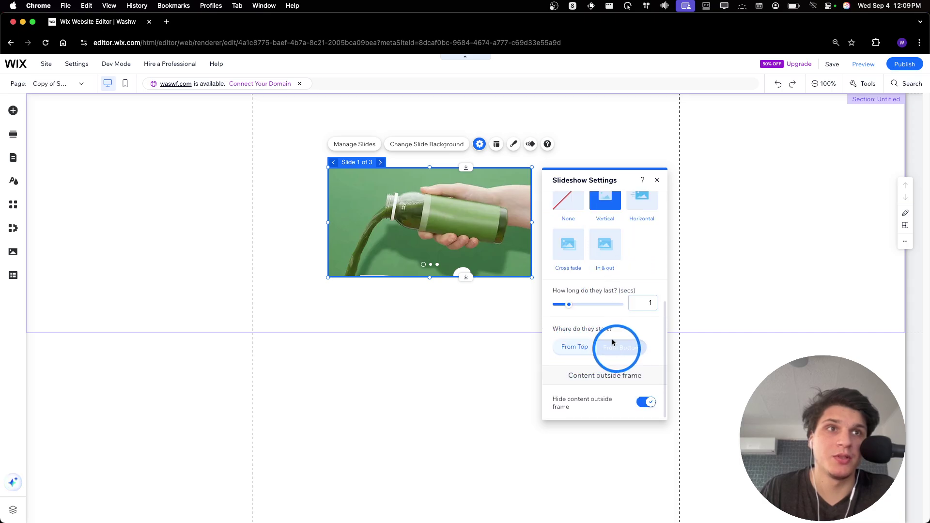
scroll(617, 349, "up", 5)
left_click(657, 179)
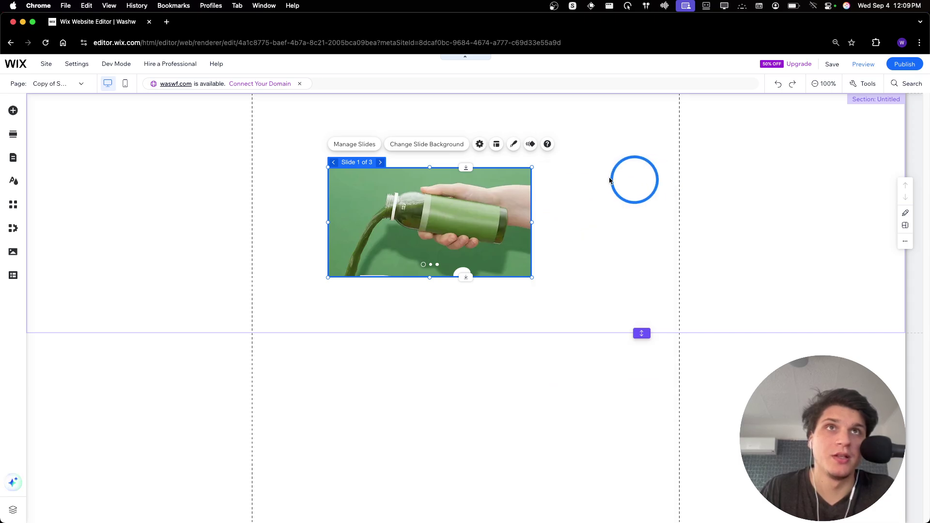
Check the slideshow's Layout, Design and Animation panels, previewing a Fade entrance.
left_click(493, 147)
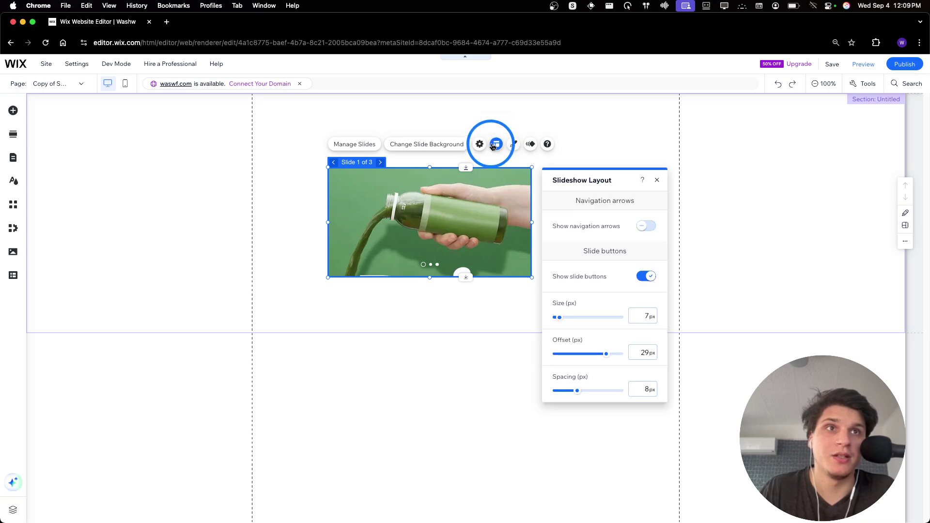
left_click(512, 145)
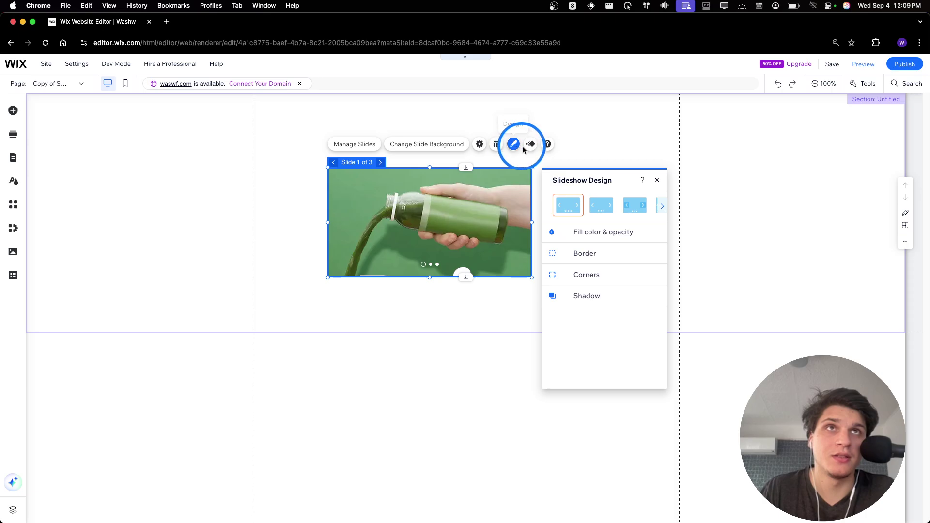
left_click(530, 145)
left_click(613, 232)
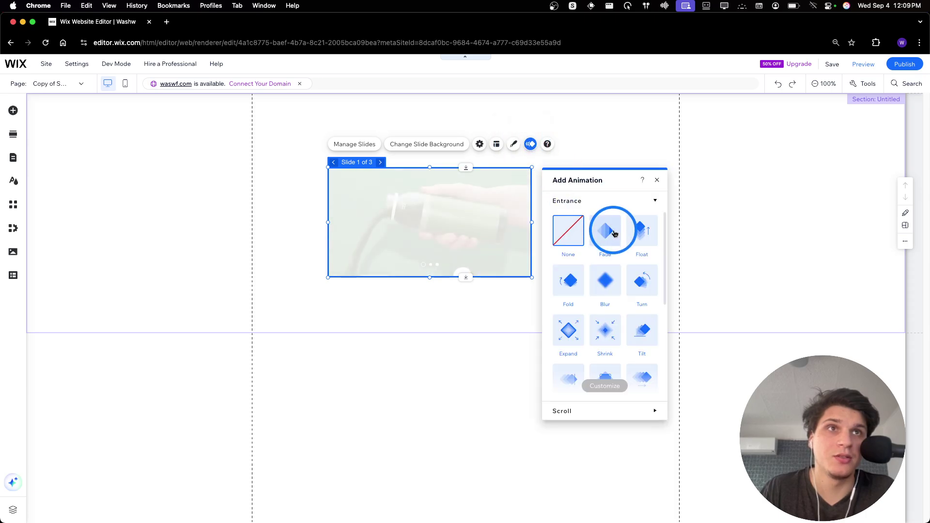
Delete Slides 2 and 3 in Manage Slides, leaving only the green drink slide.
left_click(480, 146)
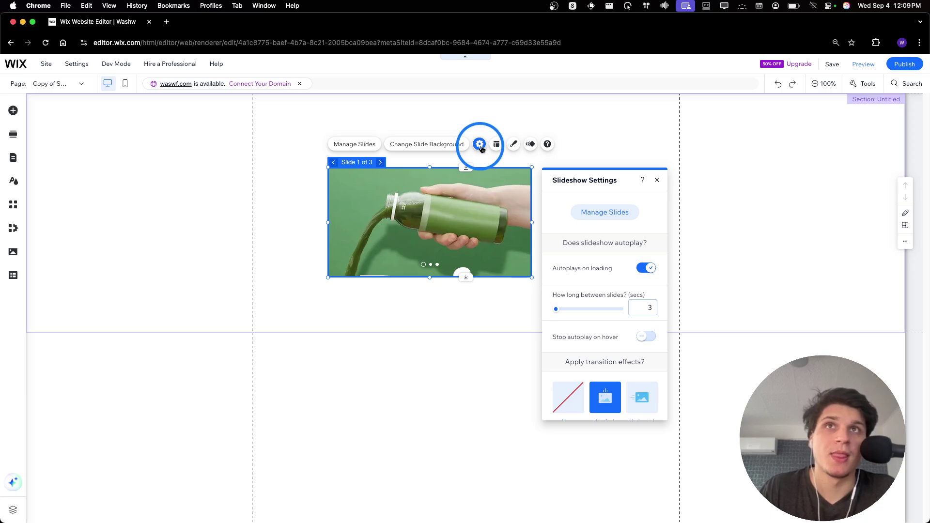
left_click(346, 144)
left_click(618, 255)
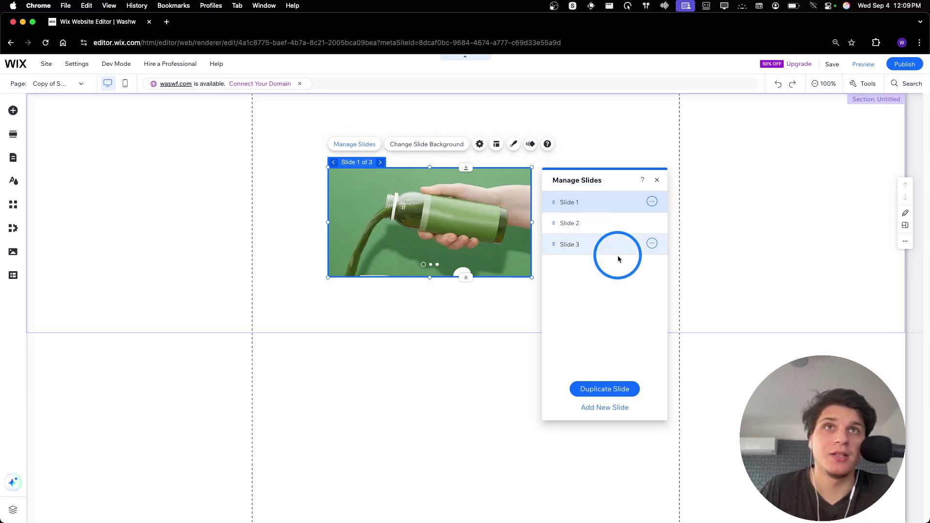
left_click(653, 223)
left_click(653, 224)
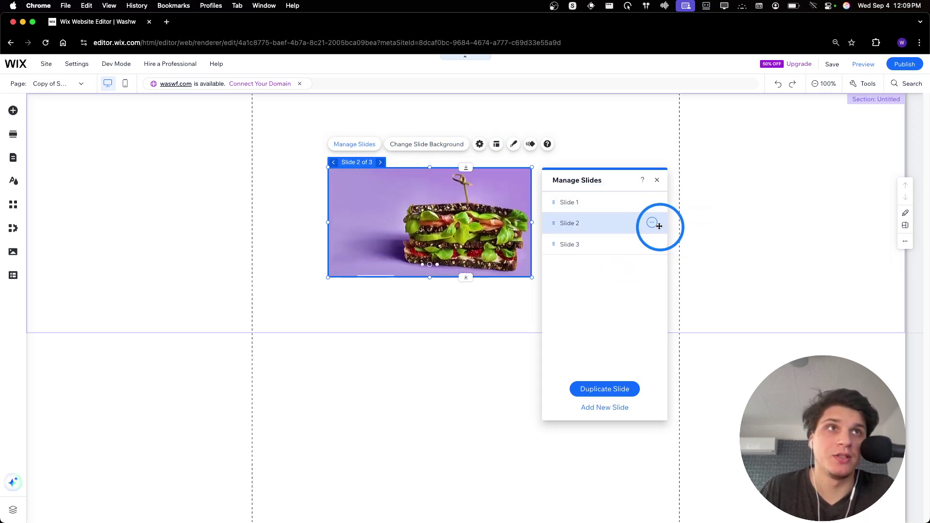
left_click(668, 243)
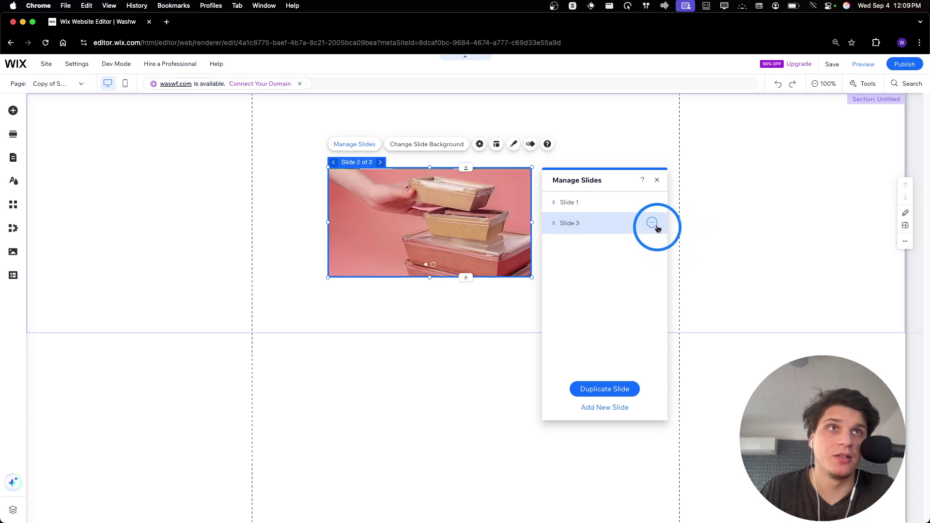
left_click(654, 224)
left_click(669, 237)
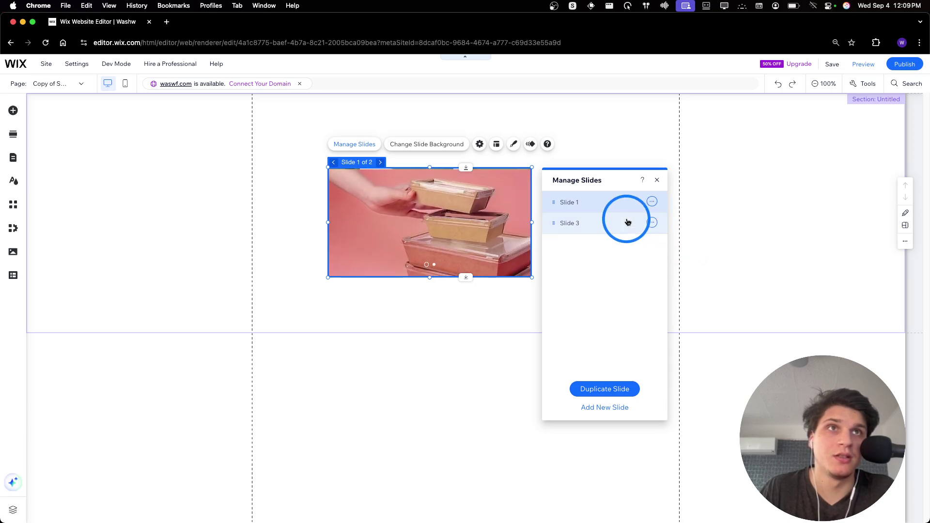
left_click(657, 179)
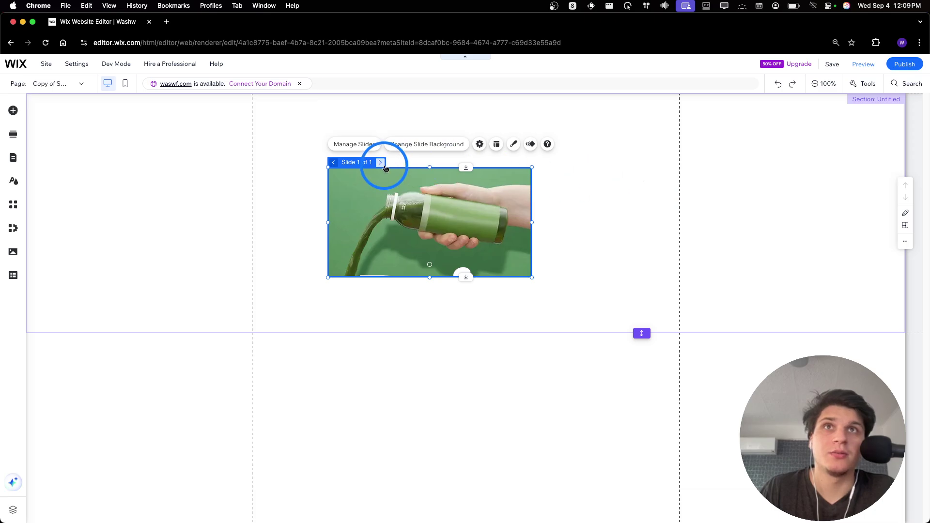
Change the slide background to a custom solid lime colour, #C2FF00.
left_click(411, 145)
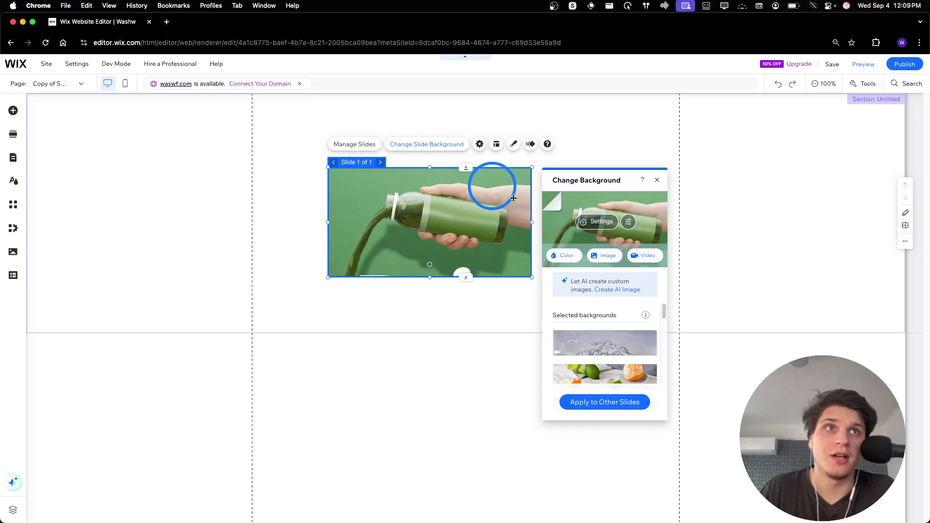
left_click(578, 257)
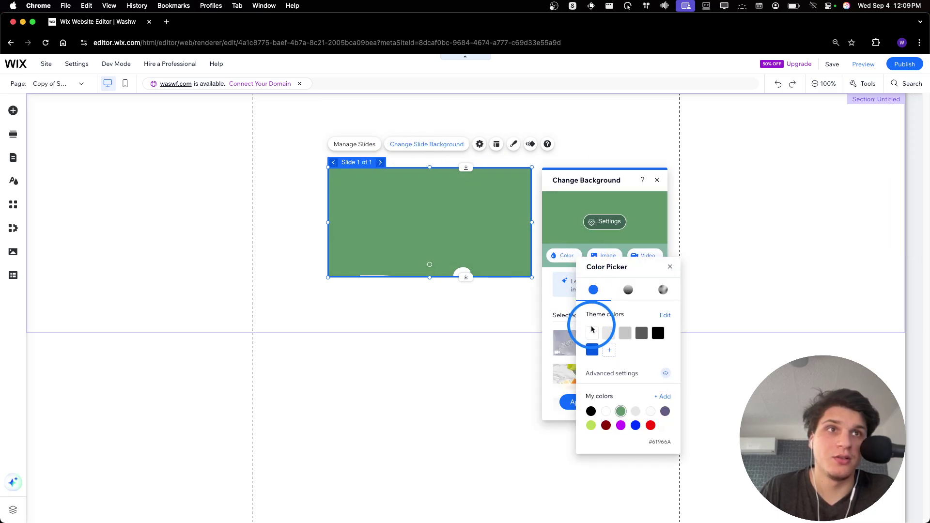
left_click(591, 425)
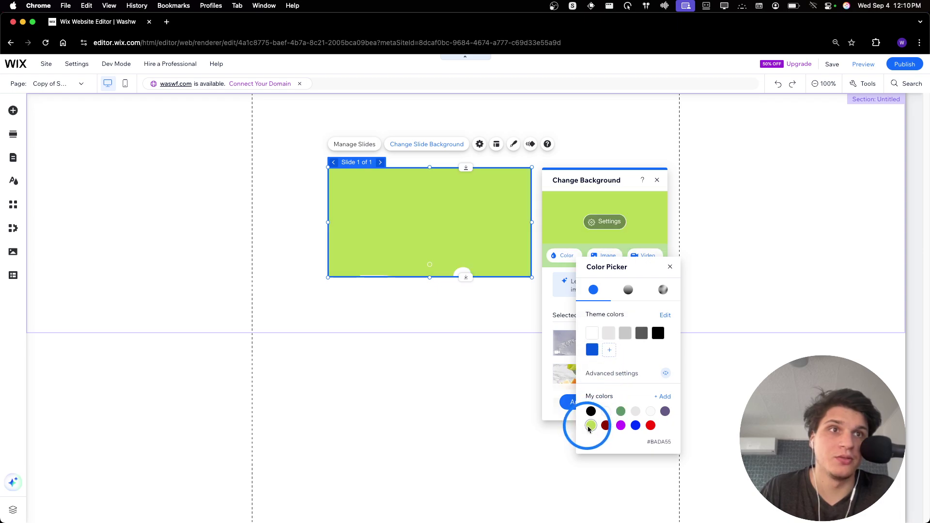
left_click(665, 398)
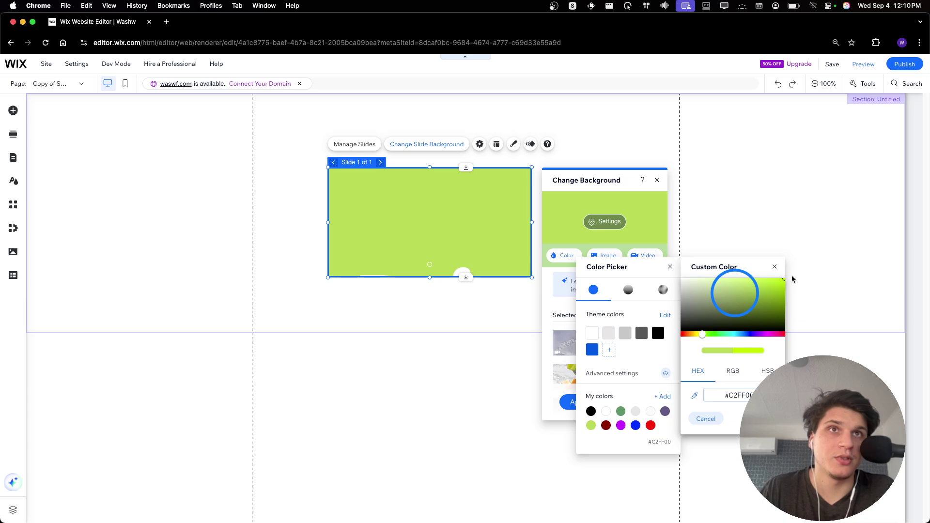
left_click_drag(793, 279, 804, 282)
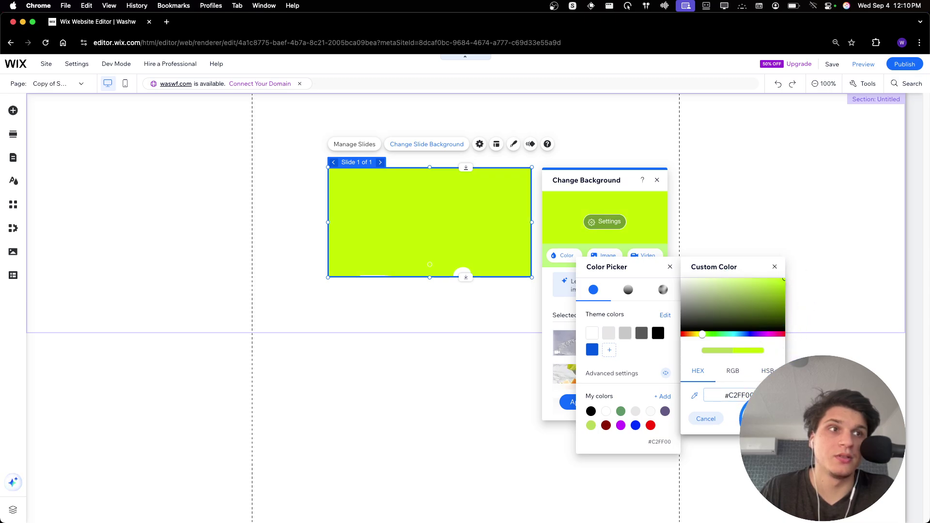
left_click(753, 419)
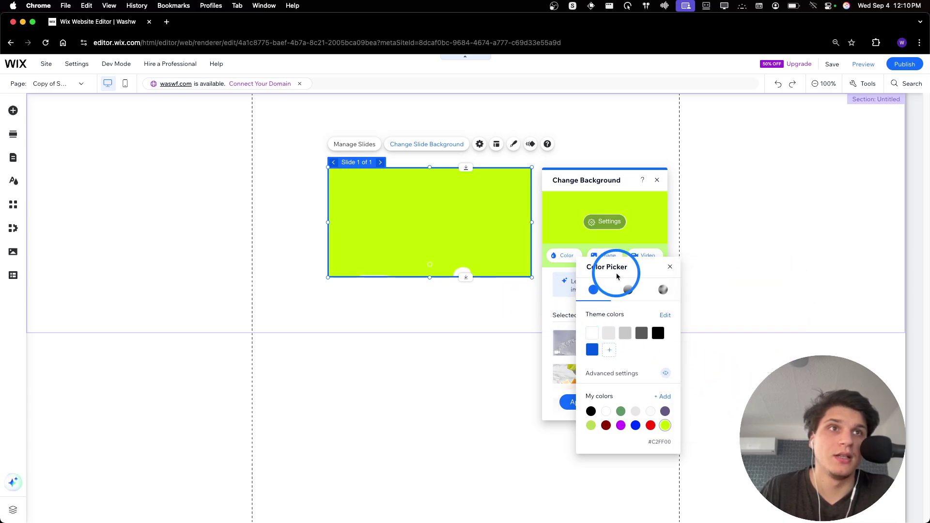
left_click(672, 267)
Set the background colour opacity to 10% and move the slideshow right to the guide.
left_click(611, 225)
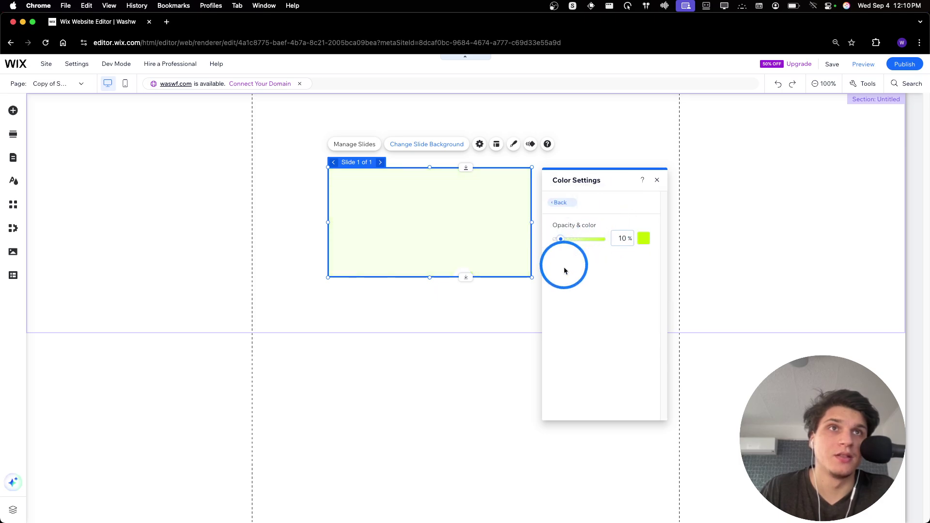
left_click(657, 181)
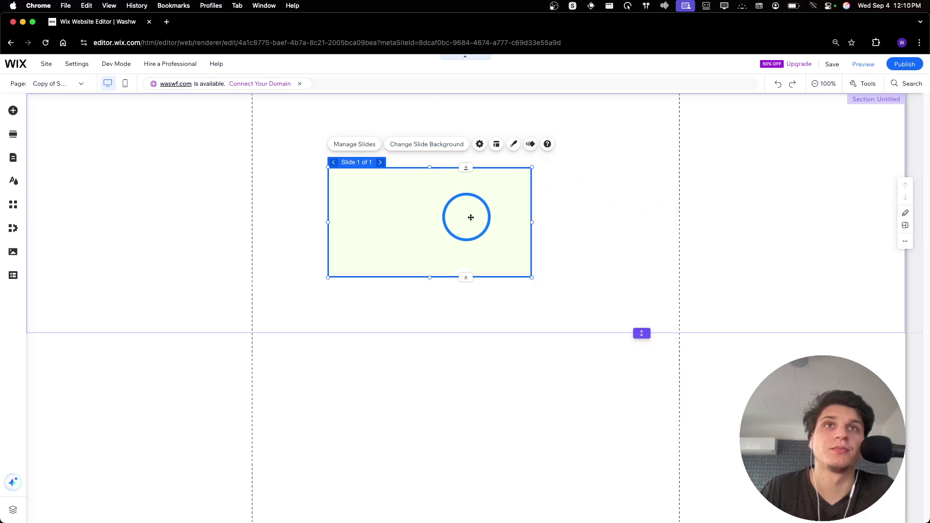
left_click_drag(471, 218, 588, 203)
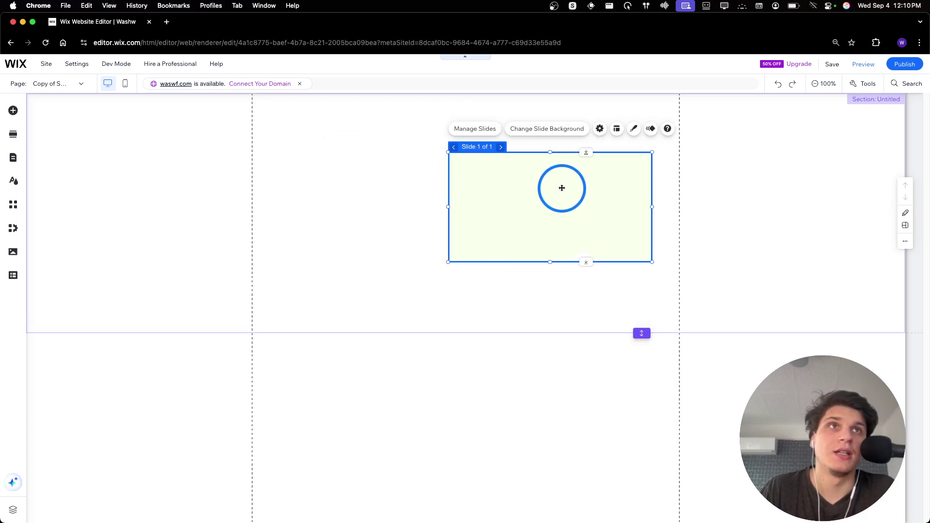
Turn off Show slide buttons in the slideshow's Layout options.
left_click(601, 129)
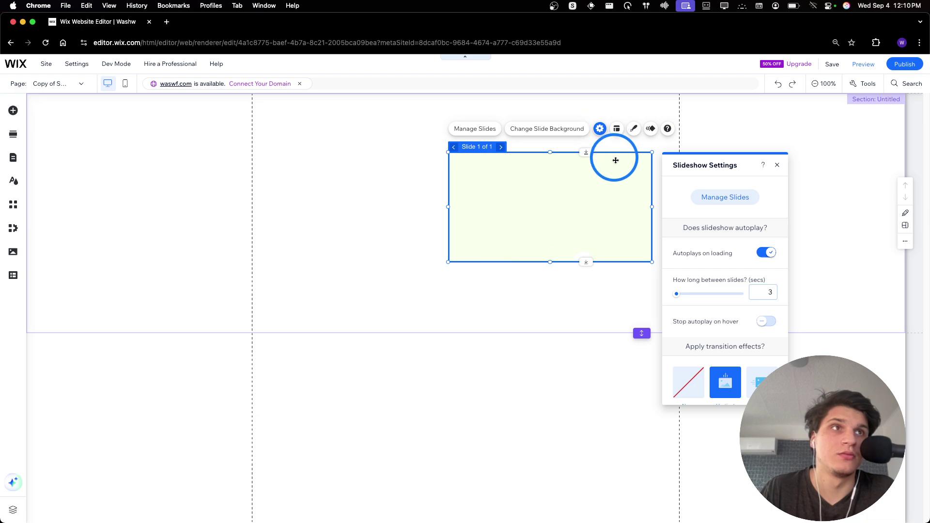
scroll(731, 207, "down", 5)
scroll(740, 226, "up", 5)
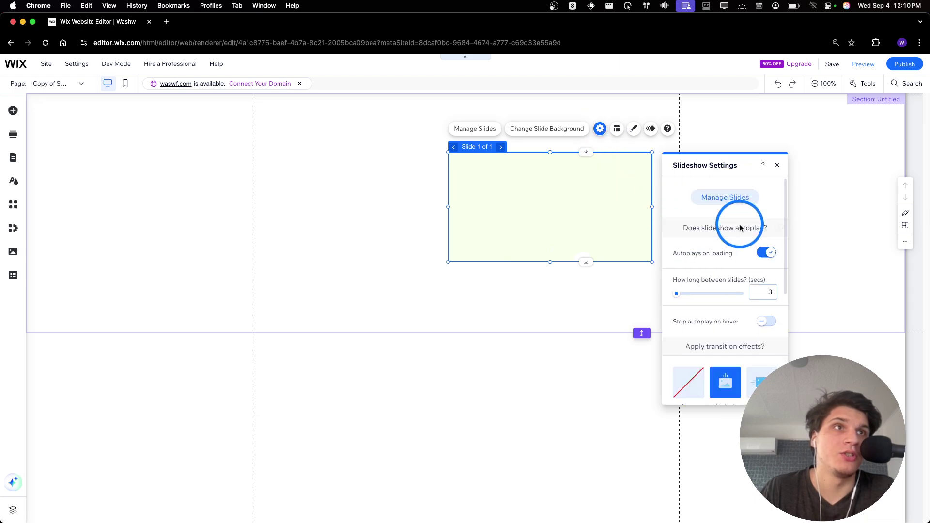
left_click(779, 165)
left_click(617, 129)
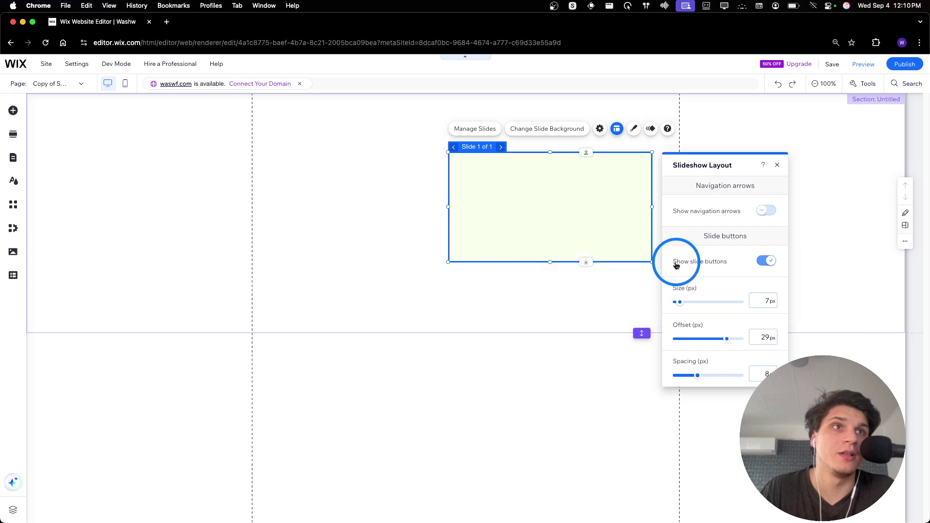
left_click(773, 262)
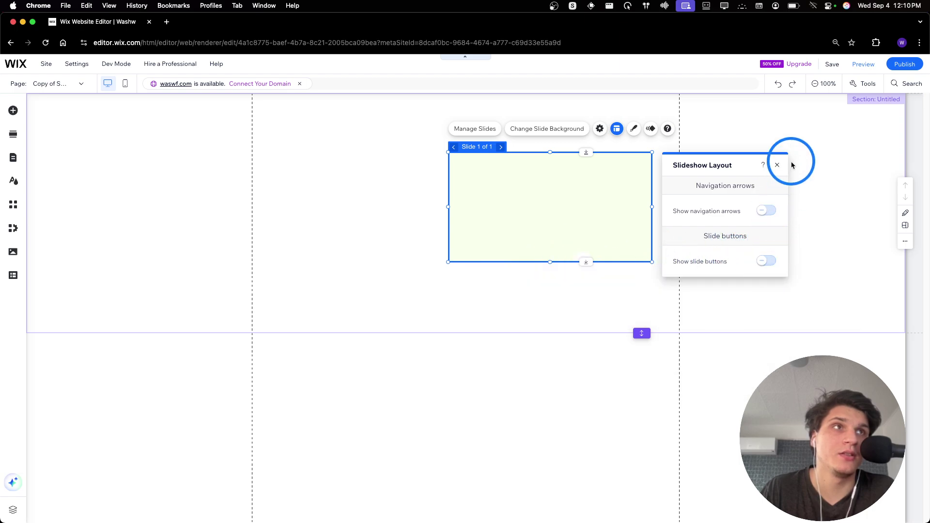
left_click(779, 165)
Deselect the slideshow and bring up the Add Elements panel.
left_click(617, 132)
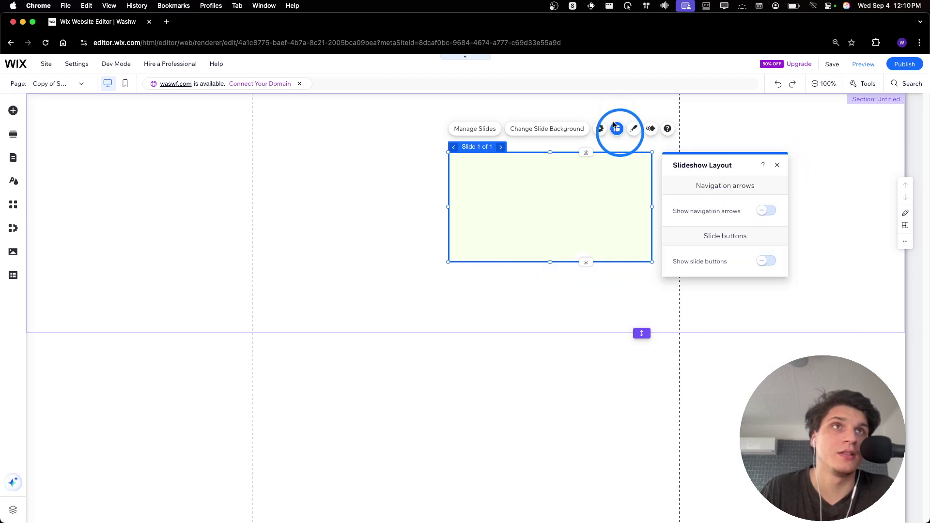
left_click(616, 129)
left_click(470, 139)
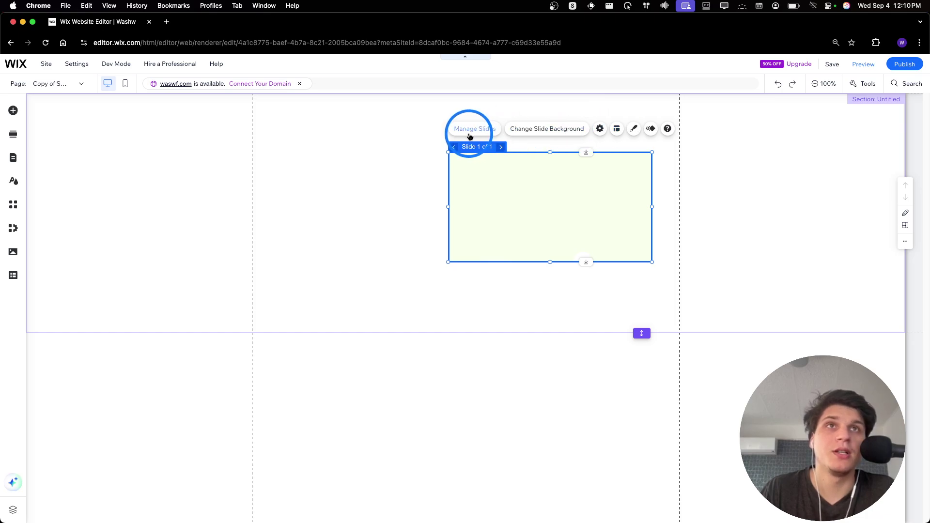
left_click(9, 154)
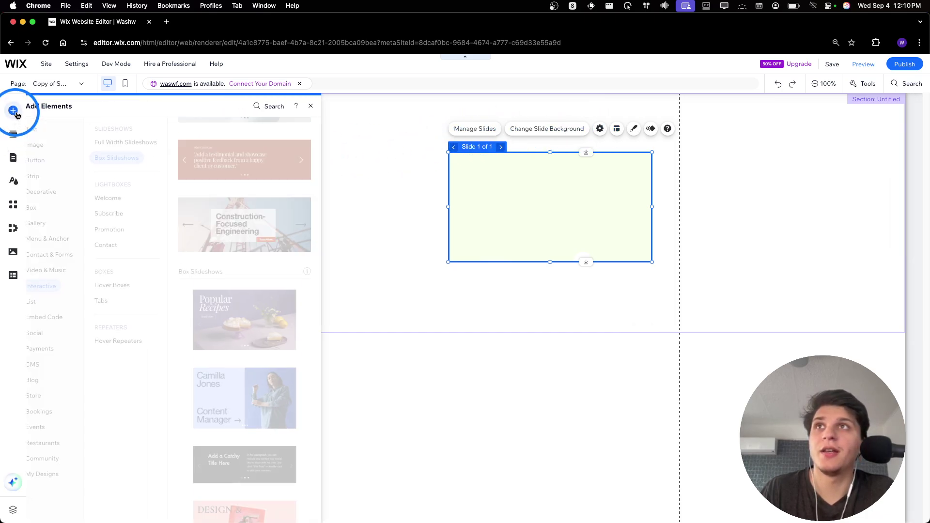
Add a Big Title text to the section, then delete it.
left_click(51, 136)
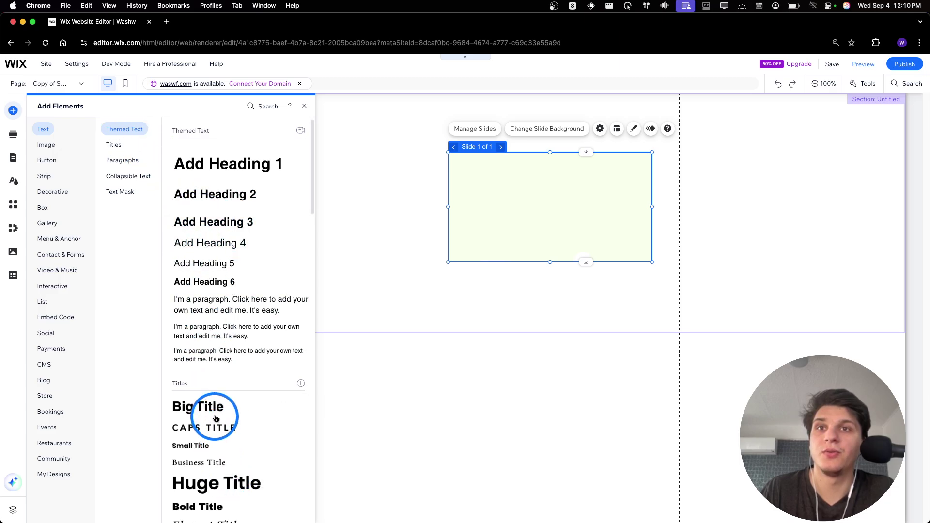
left_click(215, 407)
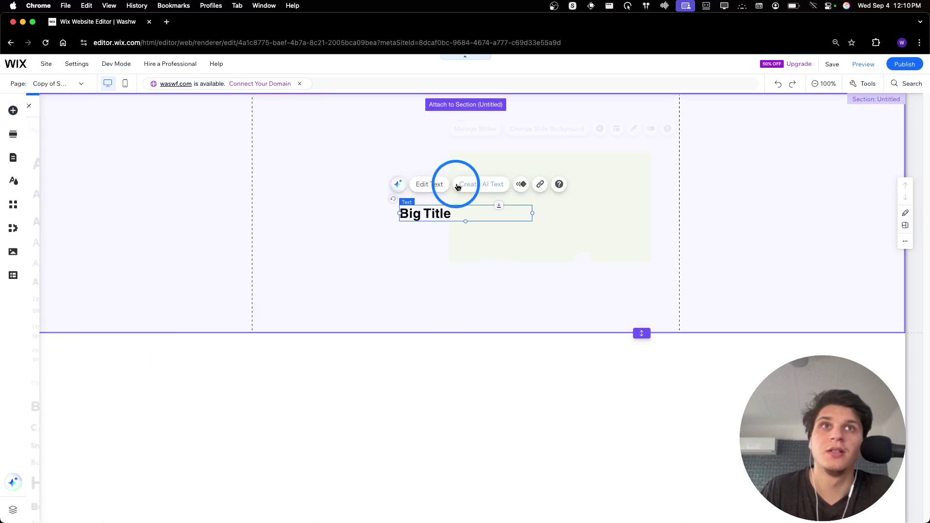
left_click(449, 213)
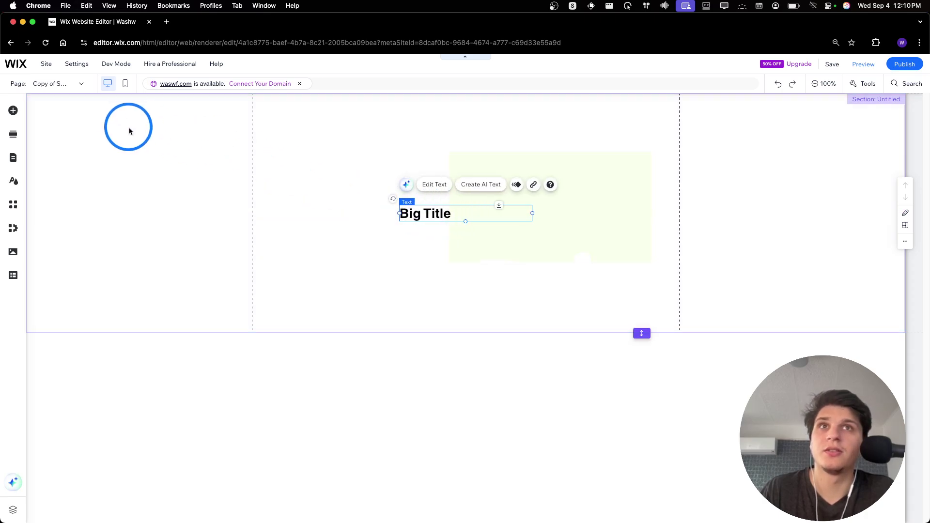
key("Delete")
Drag a Huge Title text element onto the section, left of the lime slideshow.
left_click(13, 111)
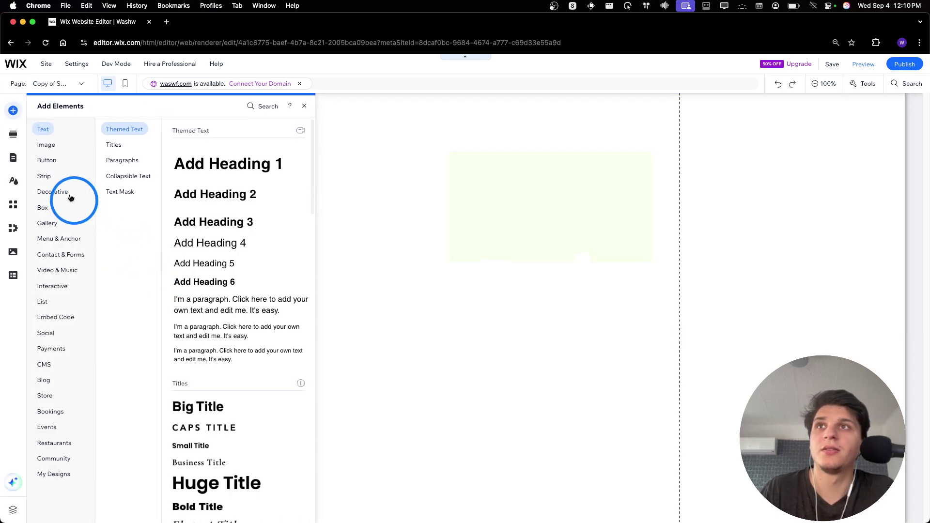
left_click(46, 145)
left_click(43, 129)
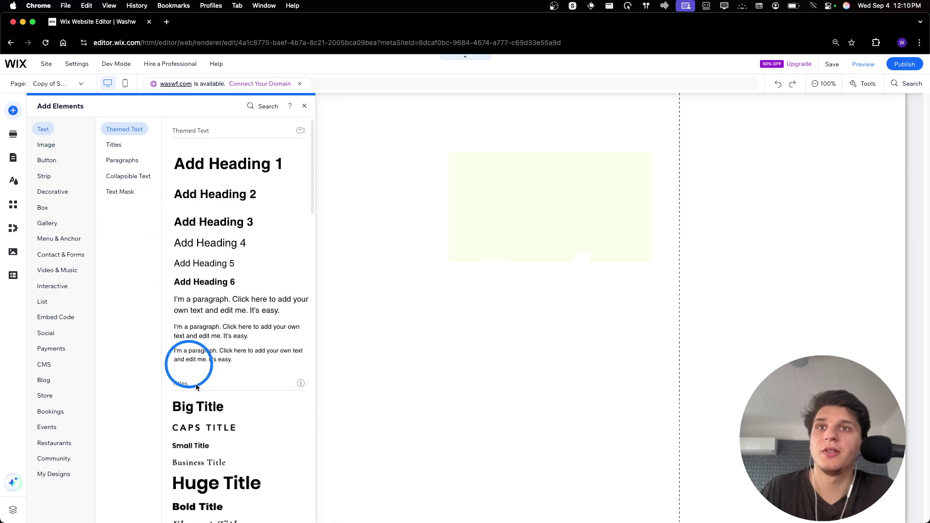
left_click_drag(198, 481, 357, 211)
Change the Huge Title wording to 'TUTORIALS ABOUT'.
double_click(363, 204)
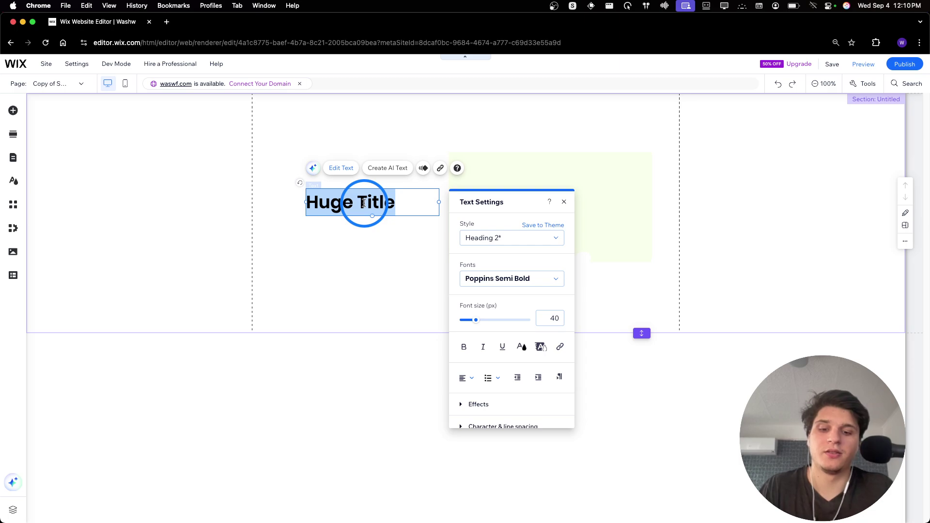
type("TUTORIALS ABOUT")
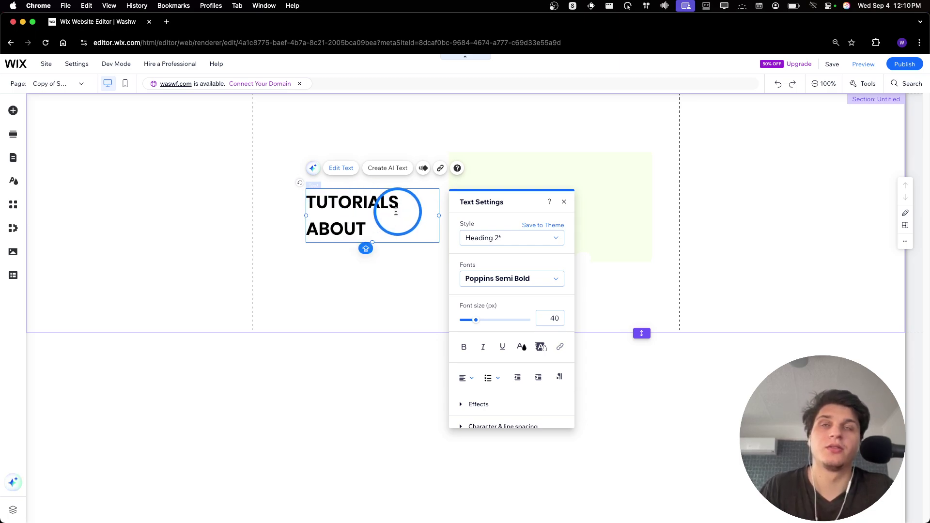
left_click(304, 249)
Resize the heading to fit on one line and drag a copy into the lime slide.
left_click(307, 202)
left_click_drag(306, 215, 259, 214)
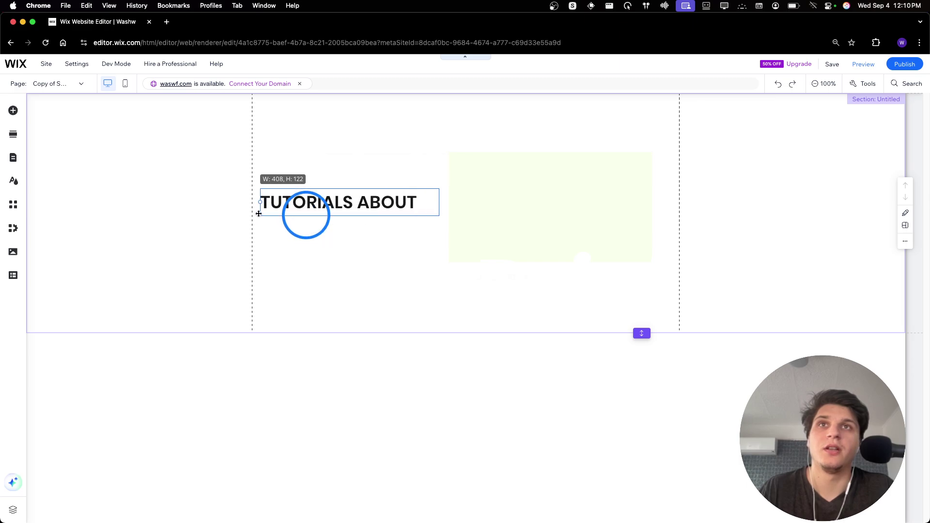
left_click_drag(383, 201, 385, 206)
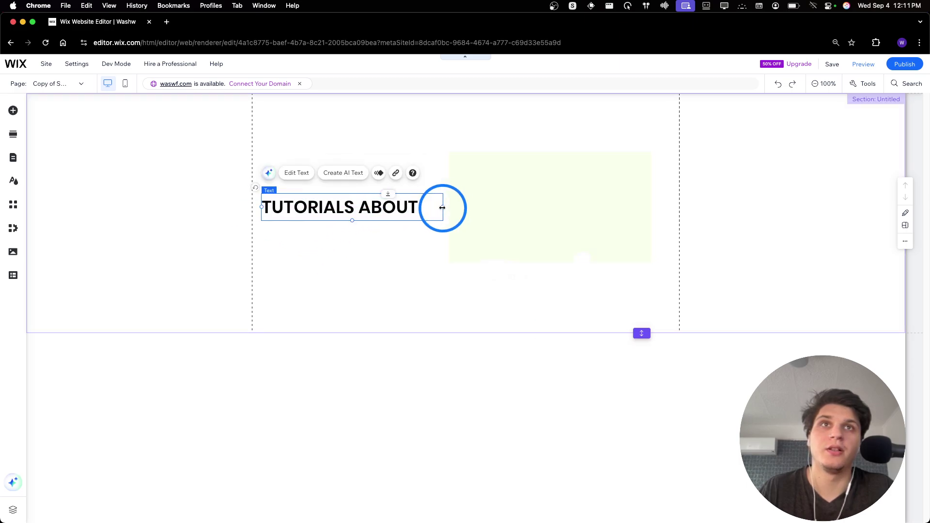
left_click_drag(442, 207, 410, 208)
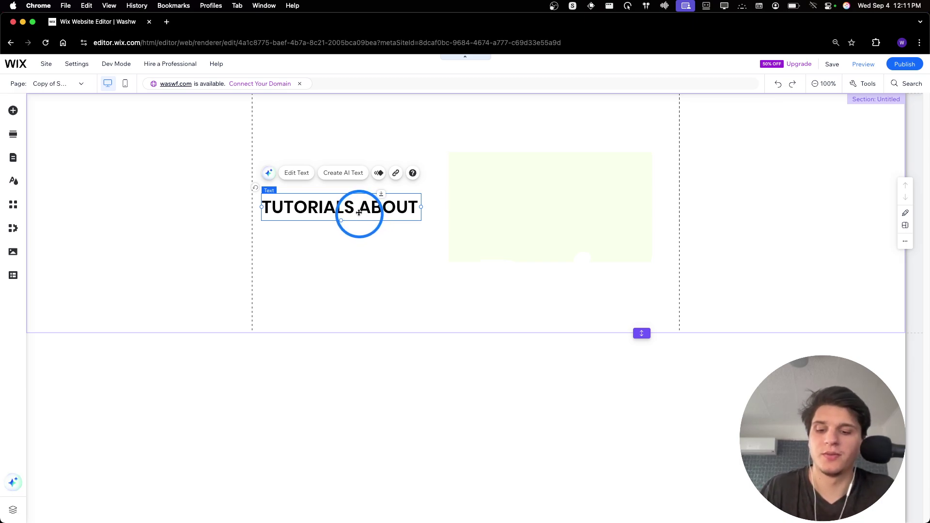
left_click_drag(347, 209, 541, 207)
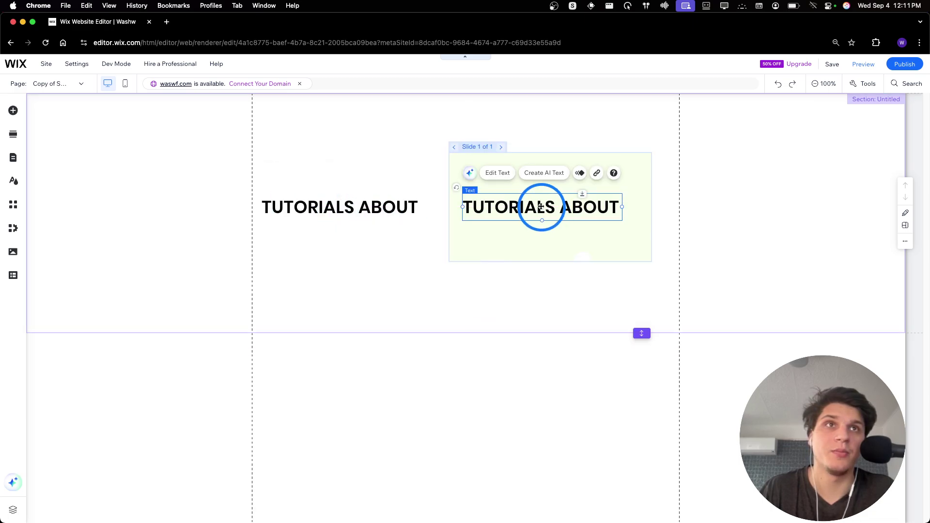
Shorten the lime slideshow box from top and bottom so it hugs its copied heading.
left_click(543, 160)
left_click_drag(546, 151, 553, 181)
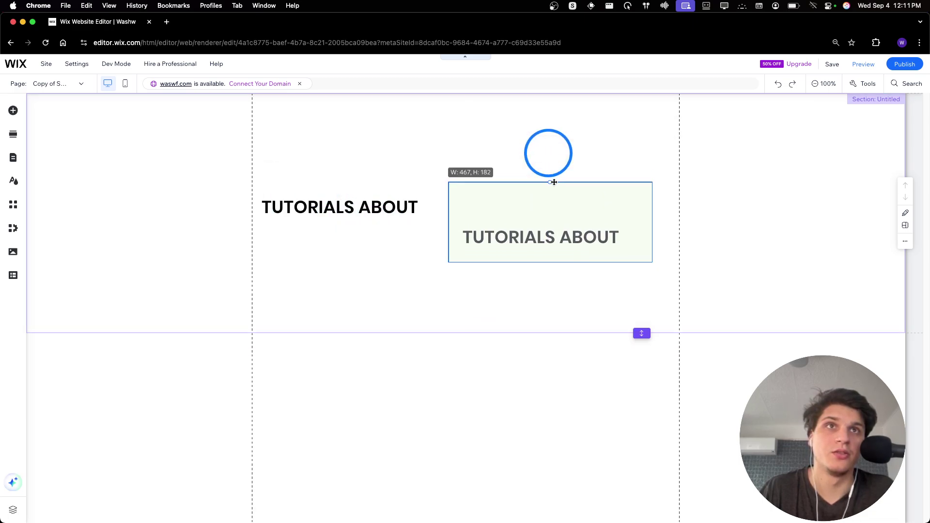
left_click_drag(541, 238, 540, 207)
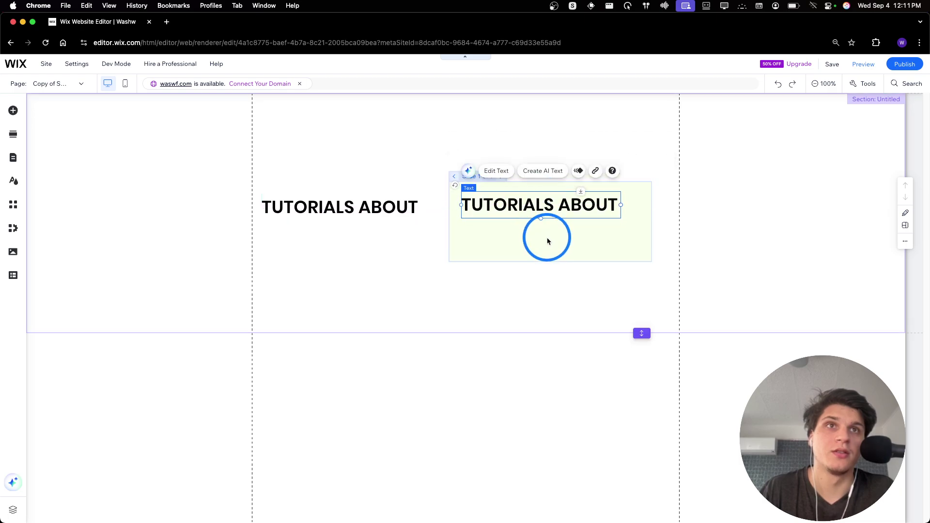
left_click(547, 261)
left_click_drag(547, 262, 502, 207)
Move the slideshow box left, directly beside the original 'TUTORIALS ABOUT' heading.
left_click(545, 143)
left_click(531, 216)
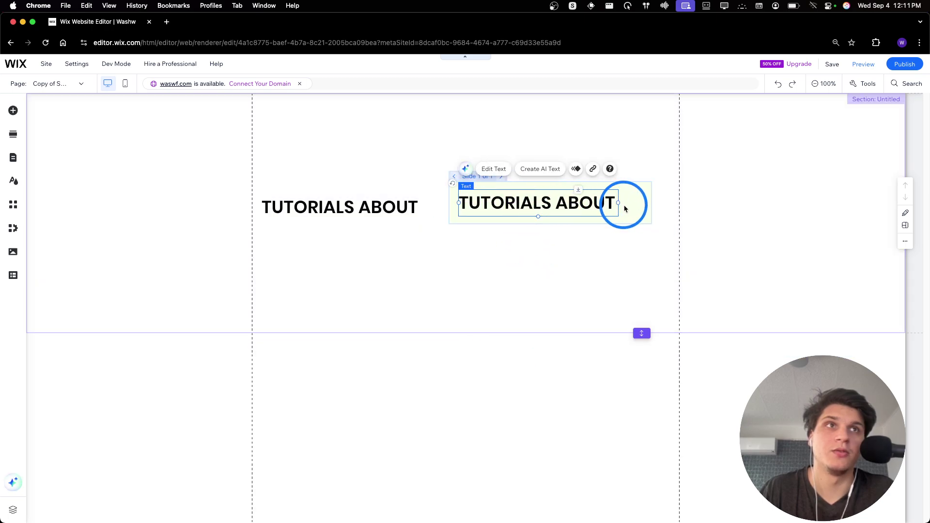
left_click_drag(603, 208, 604, 209)
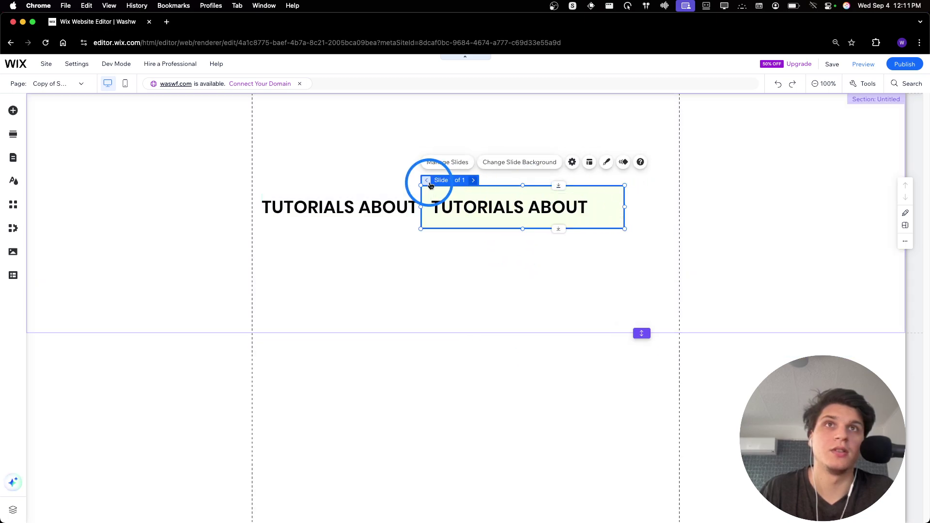
left_click(467, 209)
Retype the slide's copied heading as 'WIX STEP BY STEP', completing 'TUTORIALS ABOUT WIX STEP BY STEP'.
double_click(471, 207)
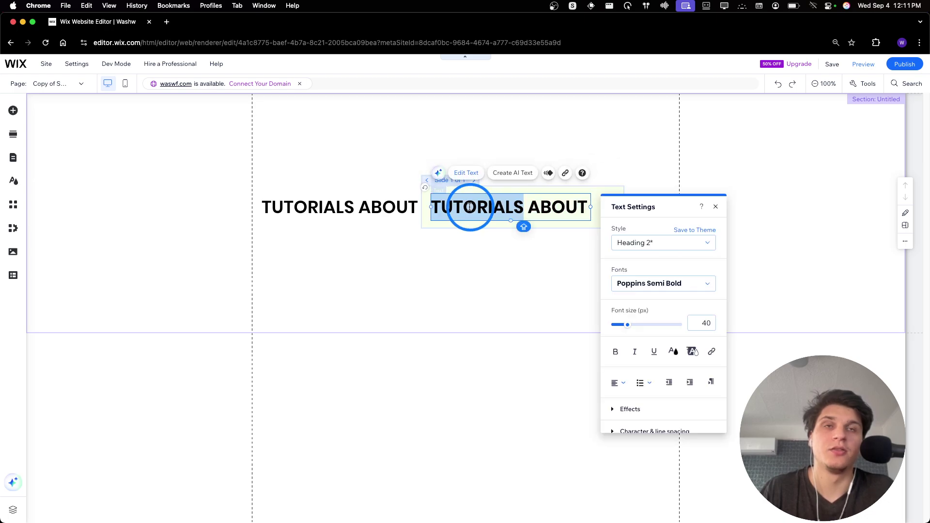
triple_click(470, 207)
type("wi")
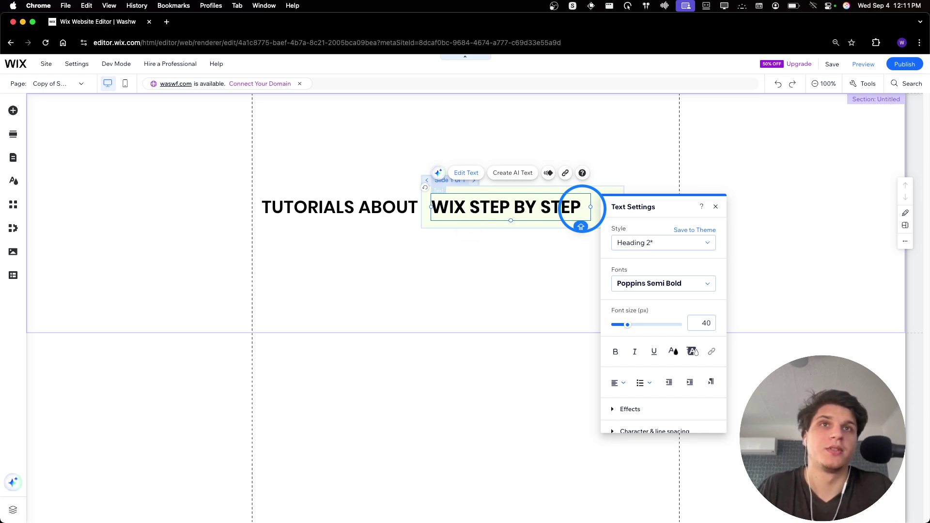
left_click(499, 212)
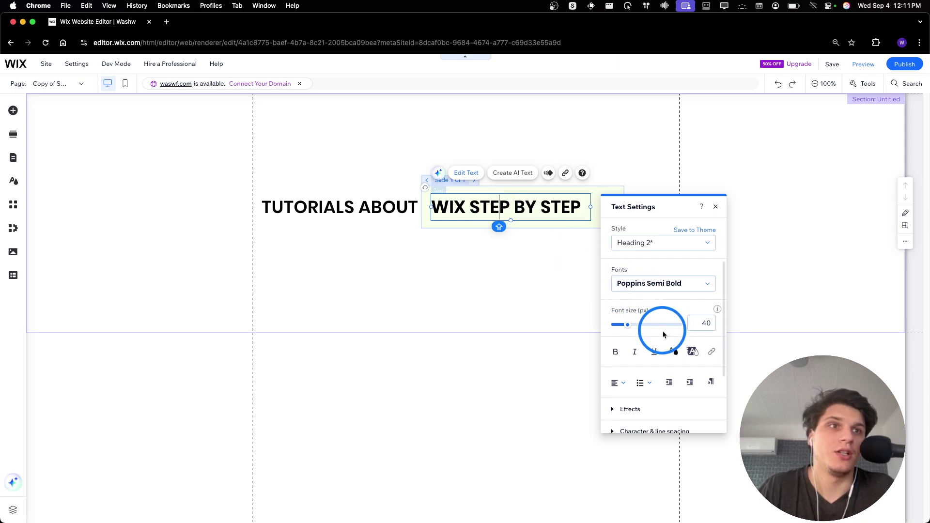
Colour the whole 'WIX STEP BY STEP' line with the saved red swatch under My colors.
left_click(674, 350)
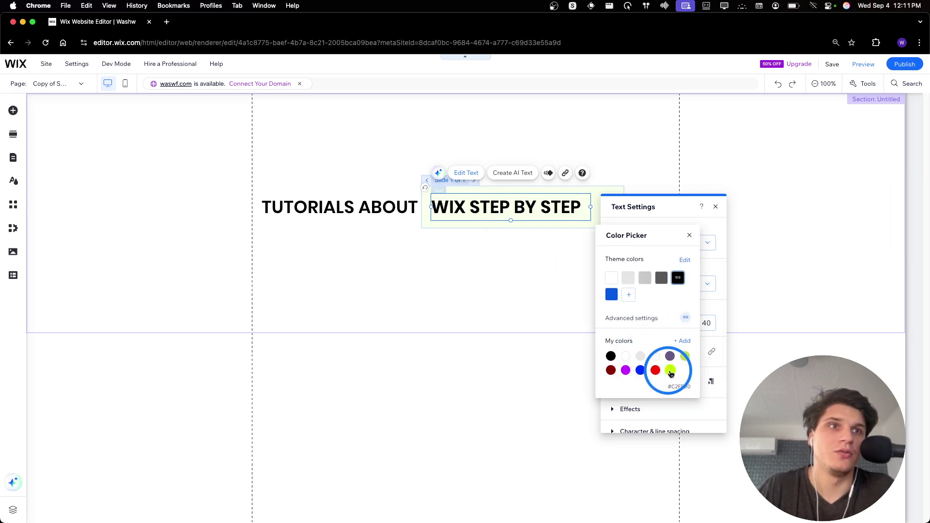
double_click(522, 207)
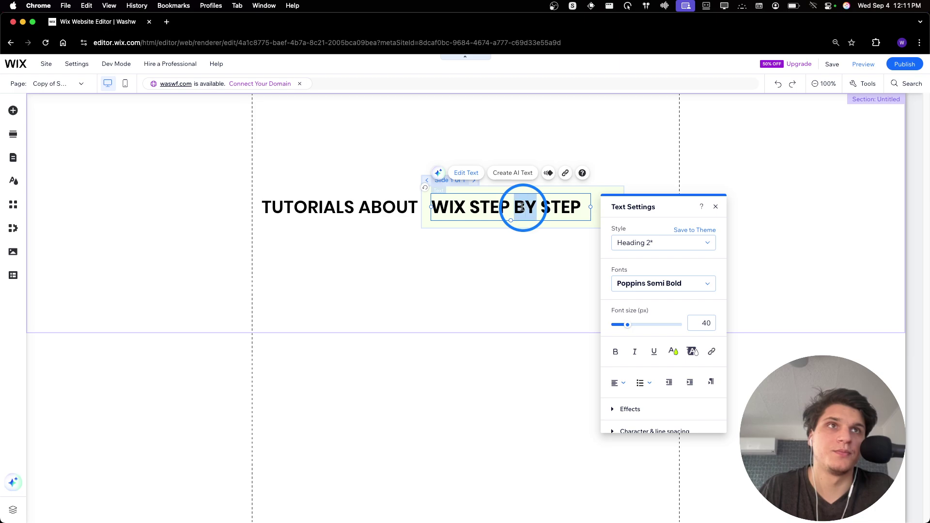
triple_click(521, 207)
left_click(673, 351)
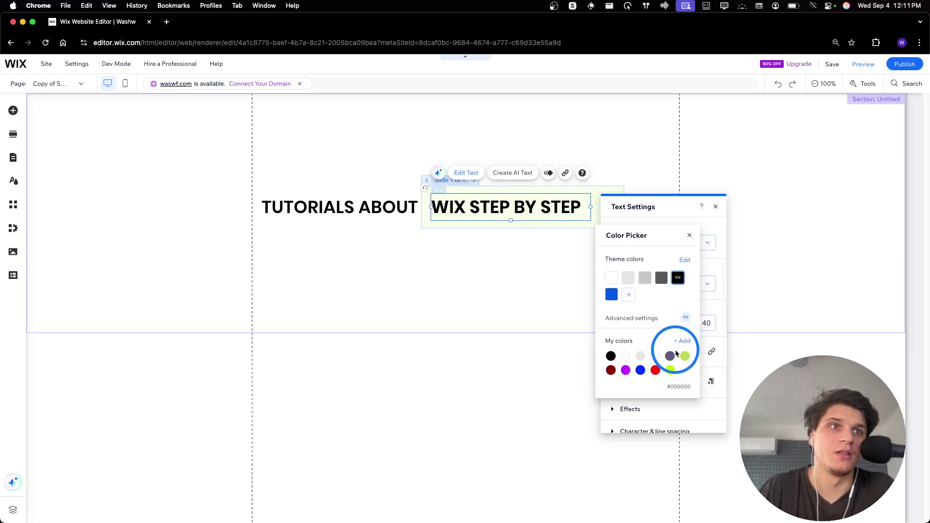
left_click(670, 371)
left_click(656, 371)
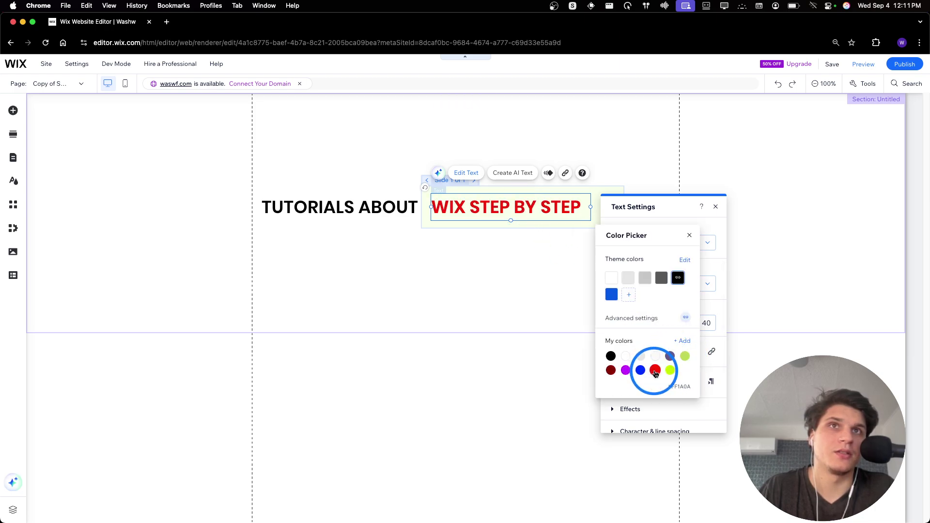
left_click(524, 243)
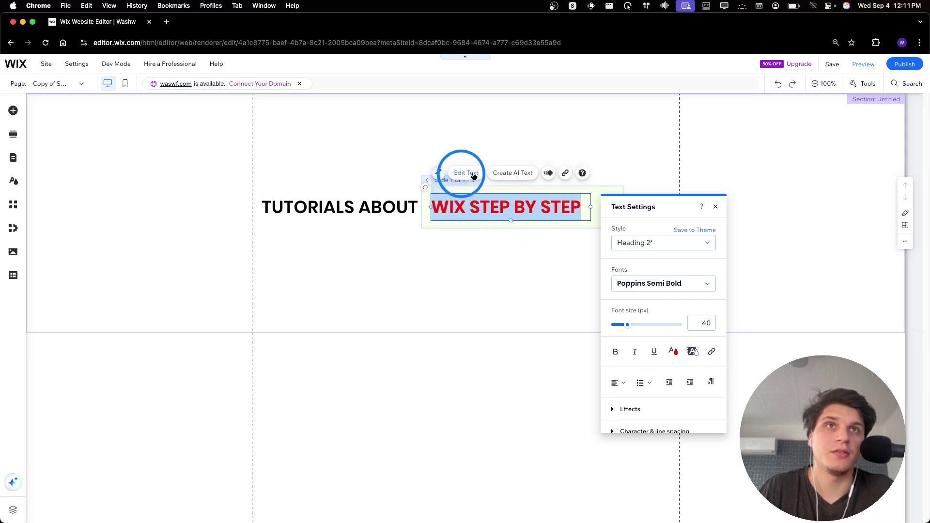
left_click(717, 209)
left_click(481, 263)
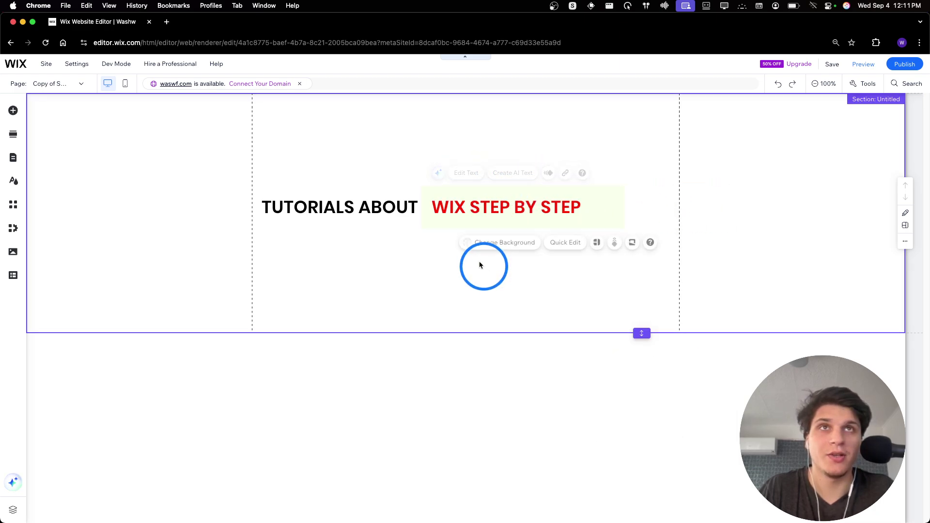
left_click(455, 210)
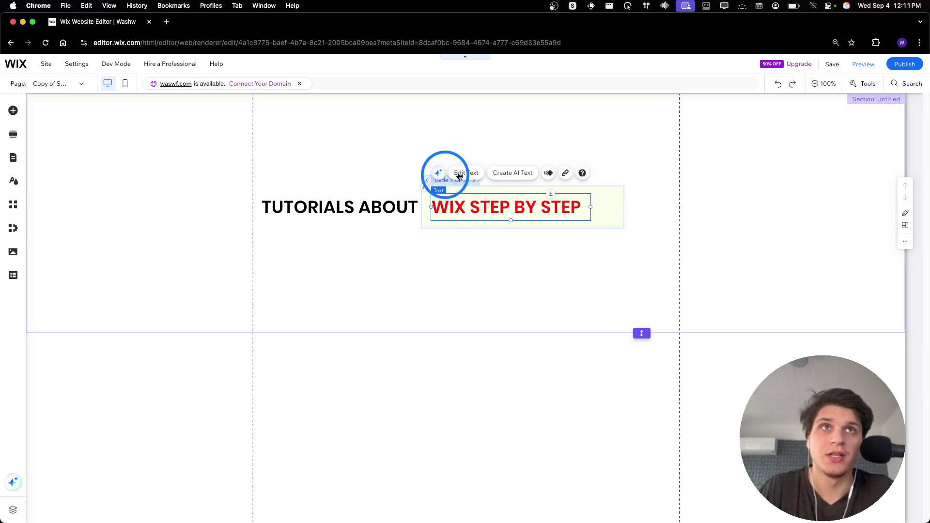
Duplicate Slide 1 from the slideshow's slide list to create a second slide.
left_click(443, 180)
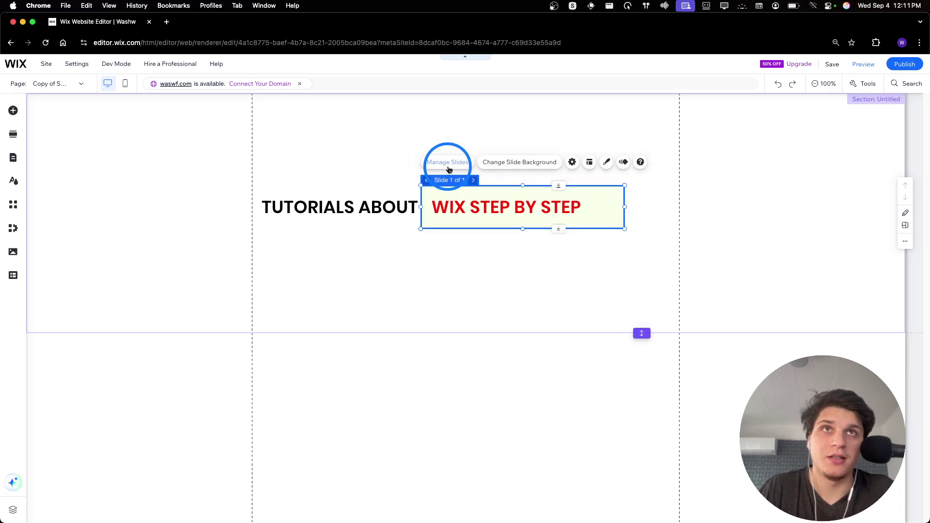
left_click(447, 162)
left_click(699, 231)
left_click(745, 219)
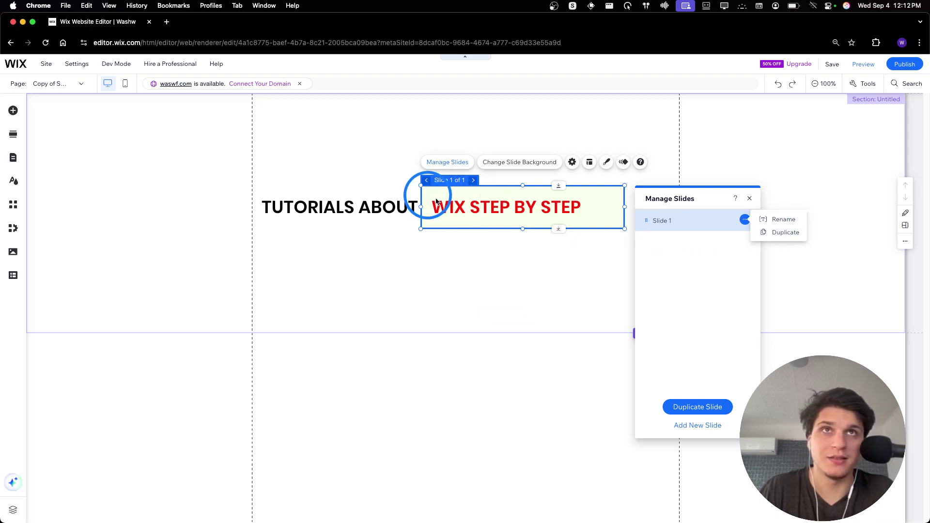
left_click(768, 232)
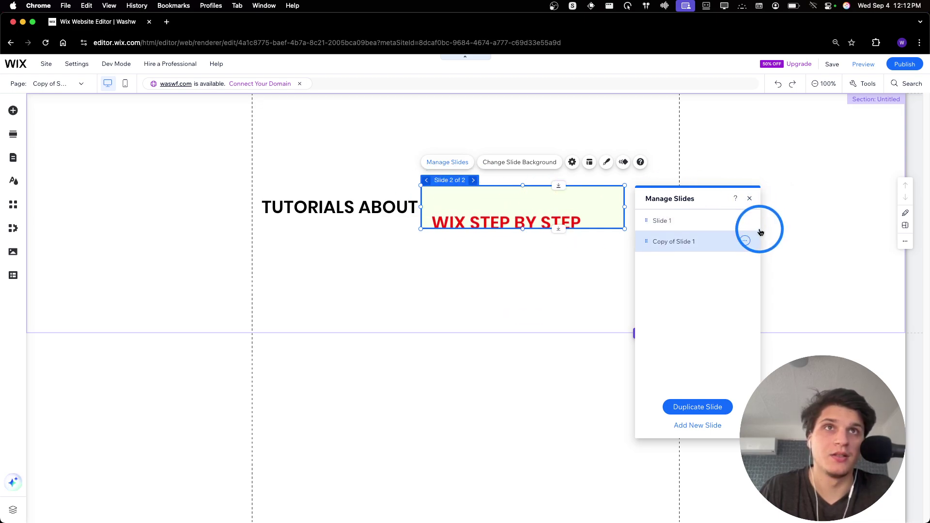
left_click(534, 211)
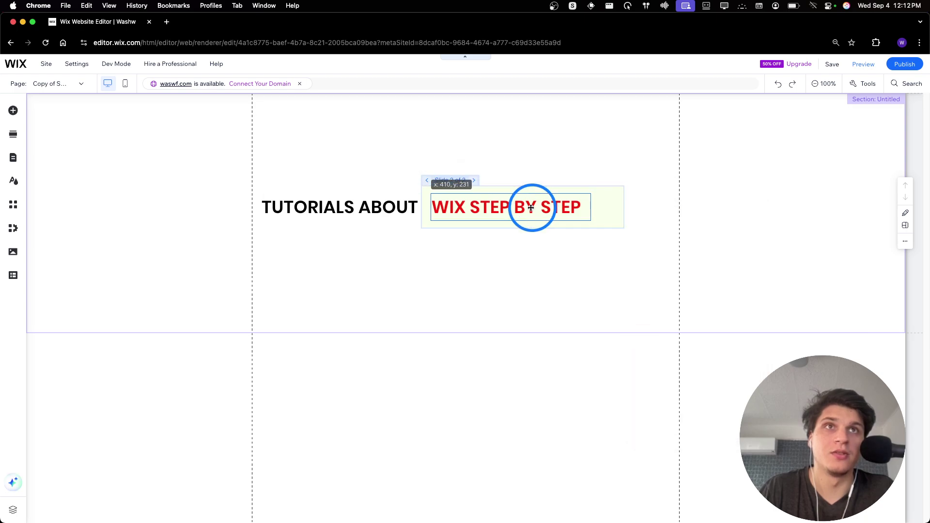
Change the second slide's text to 'PREMIERE PRO'.
double_click(530, 207)
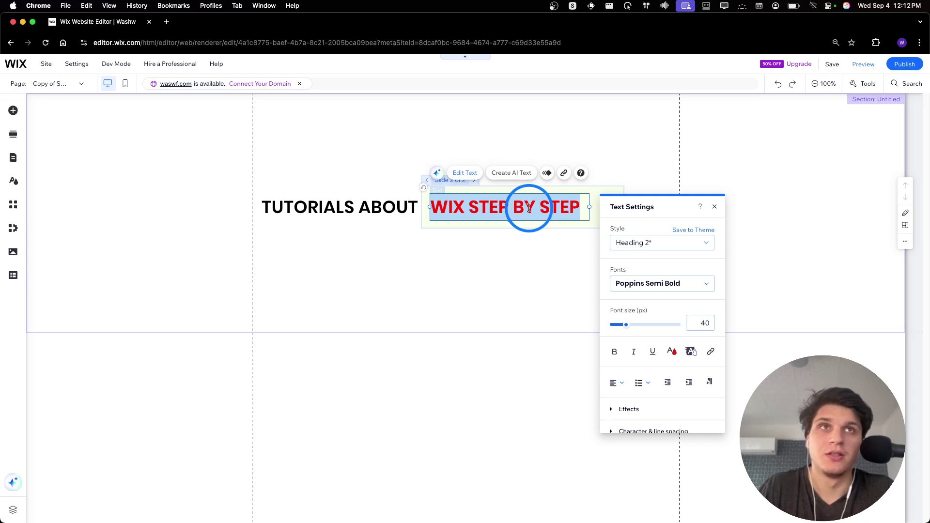
type("p")
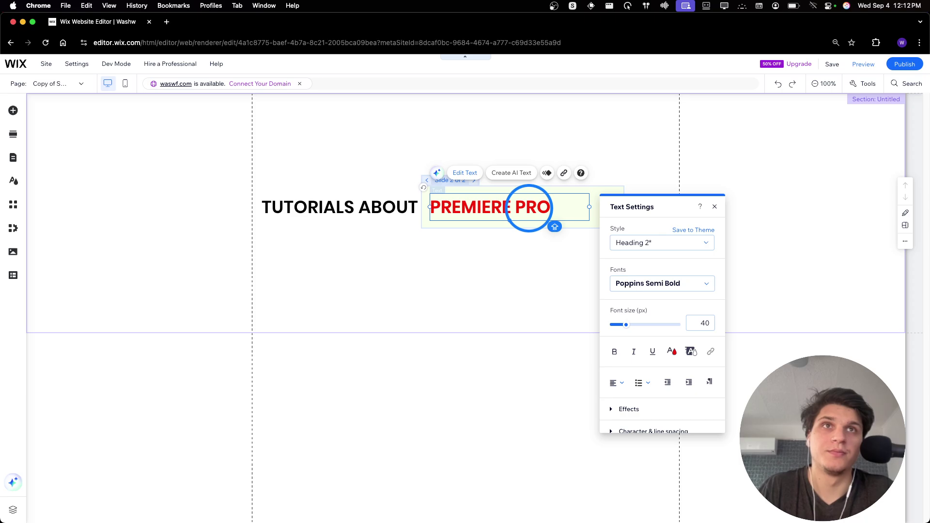
left_click(536, 249)
Colour 'PREMIERE PRO' with the red My colors swatch, after briefly trying blue.
left_click(536, 201)
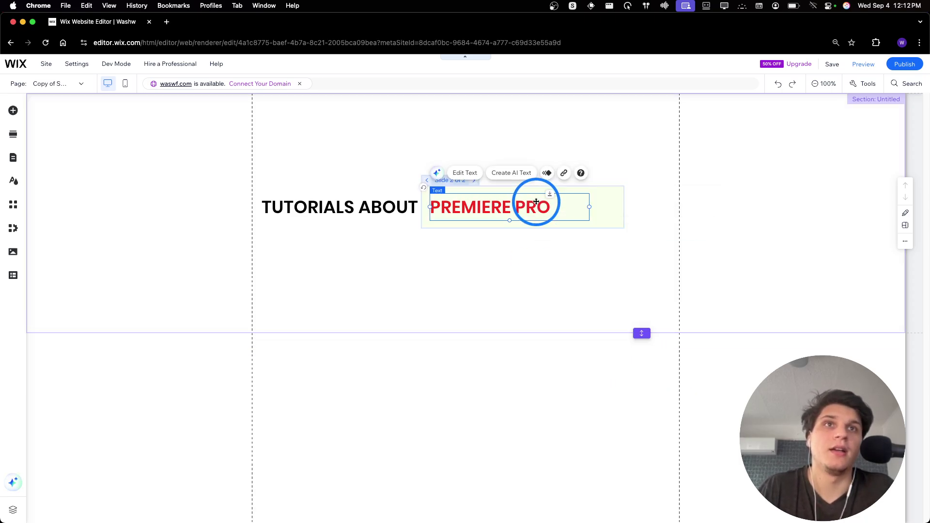
double_click(536, 204)
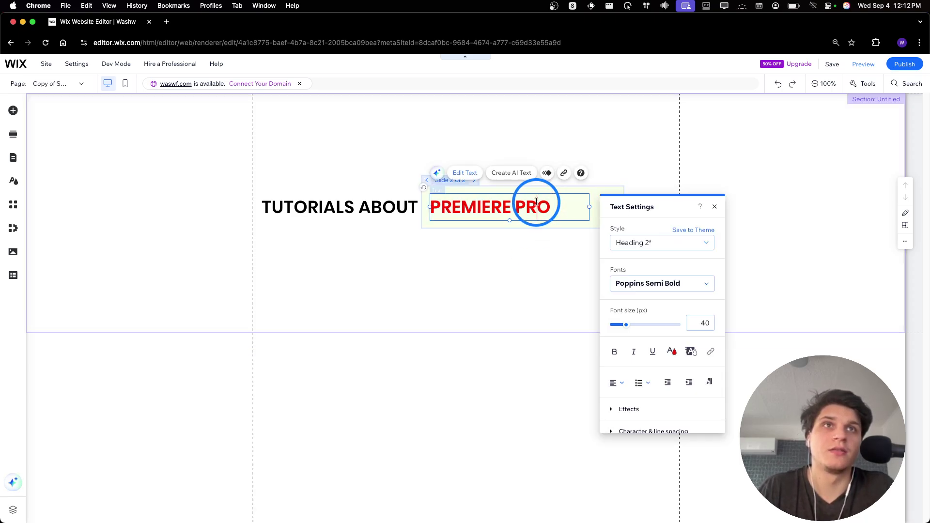
left_click(671, 355)
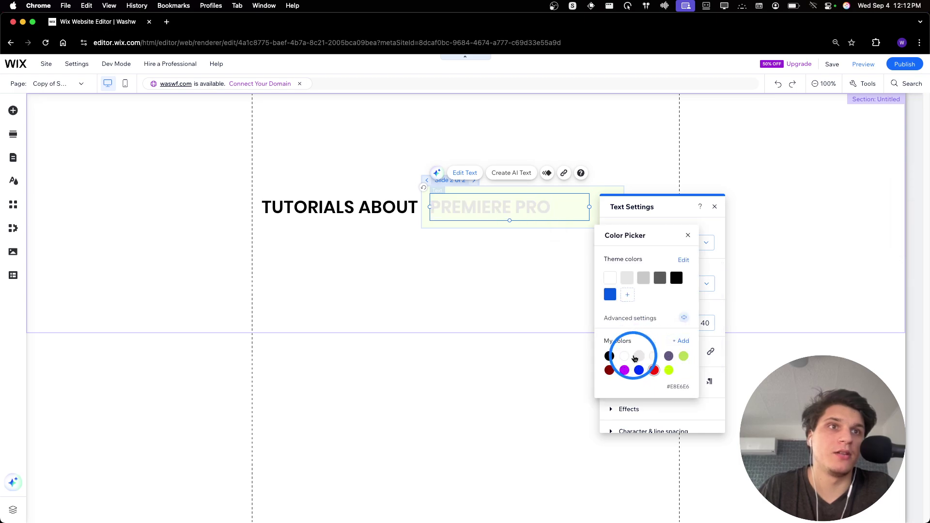
left_click(639, 371)
left_click(543, 207)
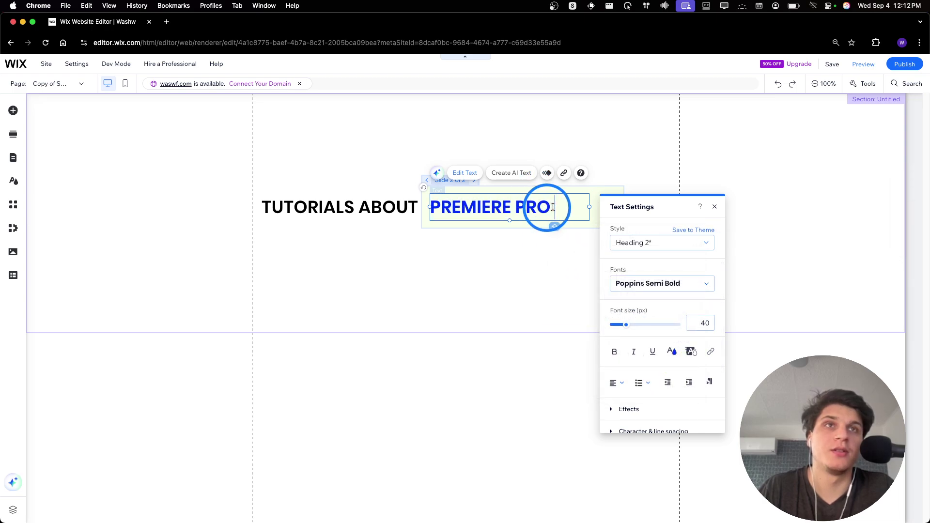
left_click(528, 262)
left_click(510, 209)
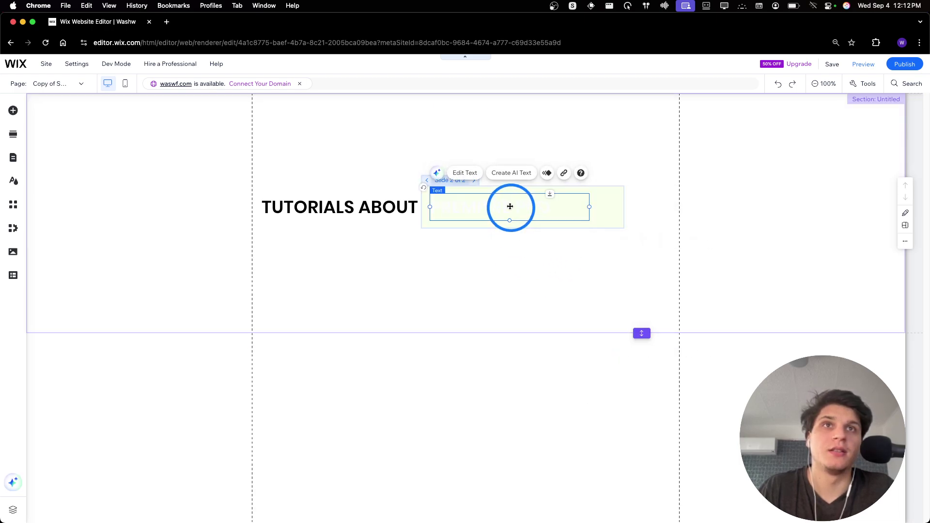
double_click(510, 206)
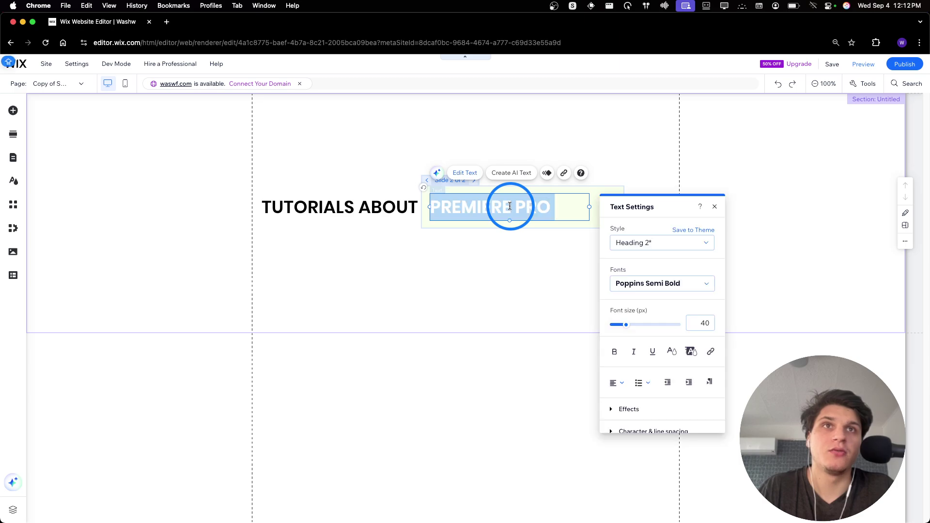
left_click(668, 355)
left_click(654, 371)
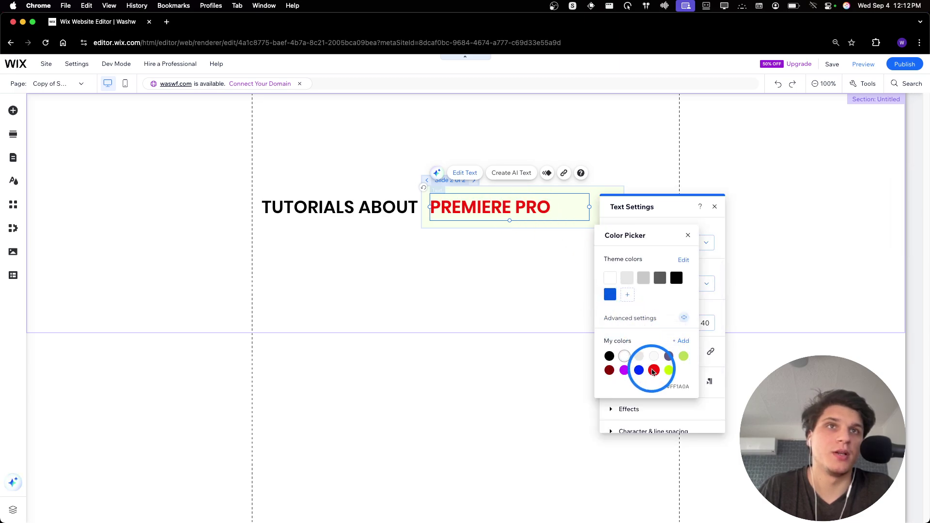
left_click(509, 211)
left_click(460, 180)
Switch to the PREMIERE PRO slide and recolour its text blue (#002DFF).
left_click(440, 179)
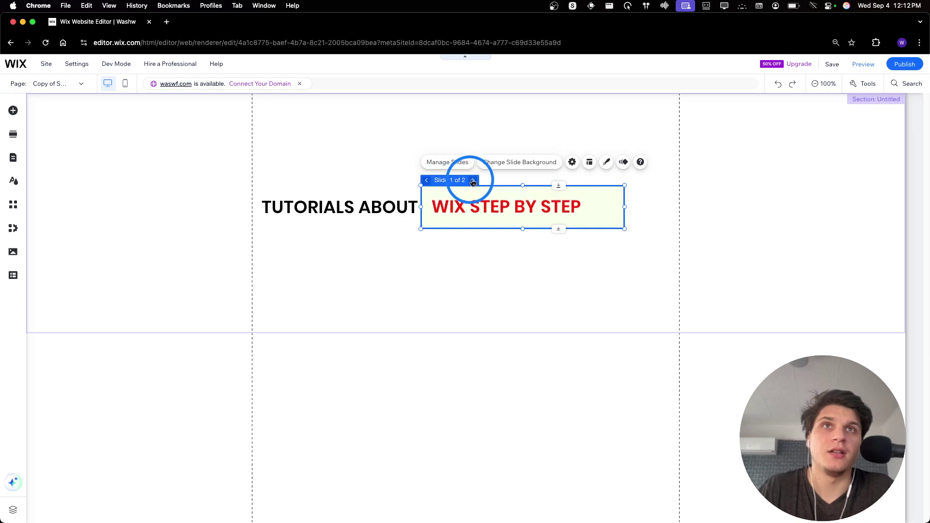
left_click(471, 182)
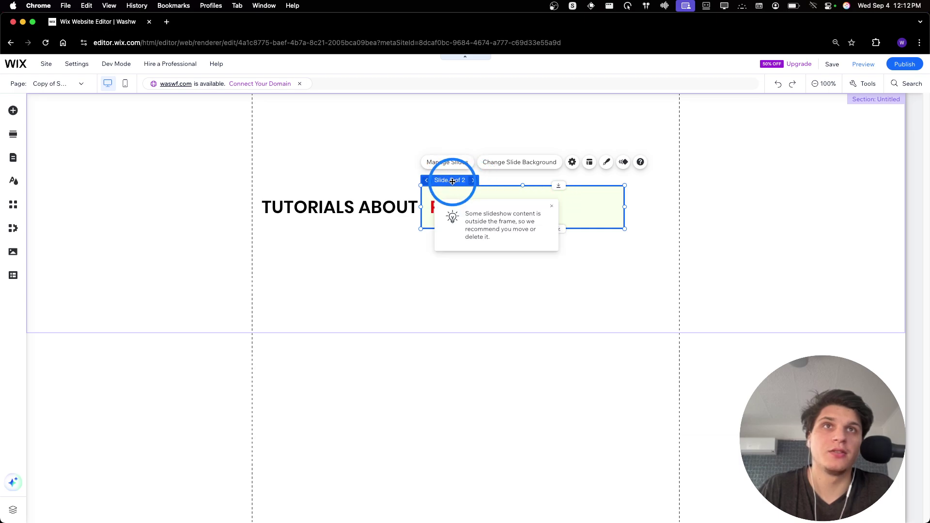
left_click(484, 213)
double_click(485, 214)
left_click(623, 288)
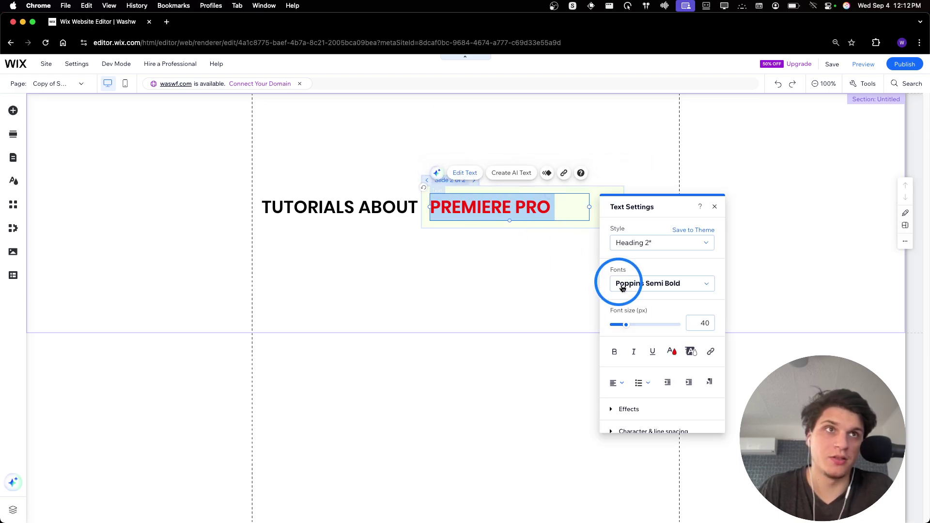
left_click(672, 352)
left_click(625, 370)
left_click(640, 371)
left_click(494, 214)
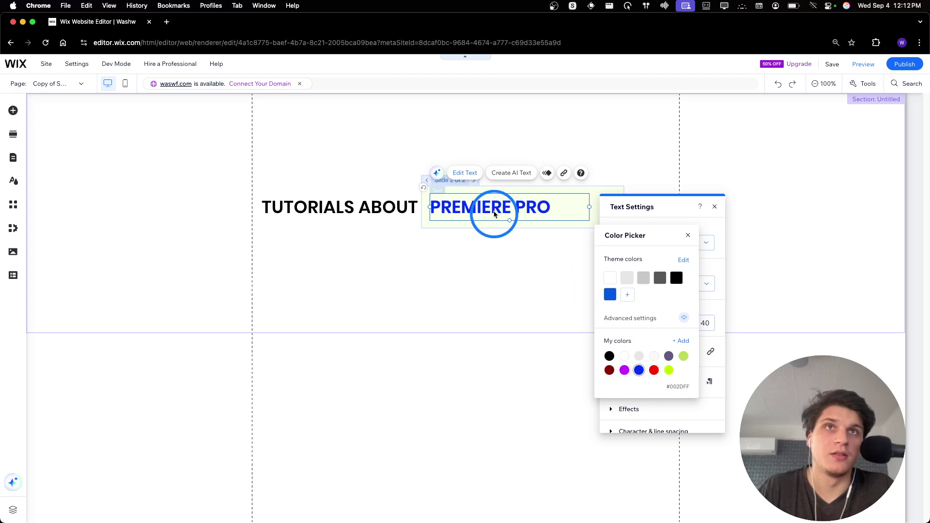
Duplicate the current slide from the slide list to make a third slide.
left_click(438, 180)
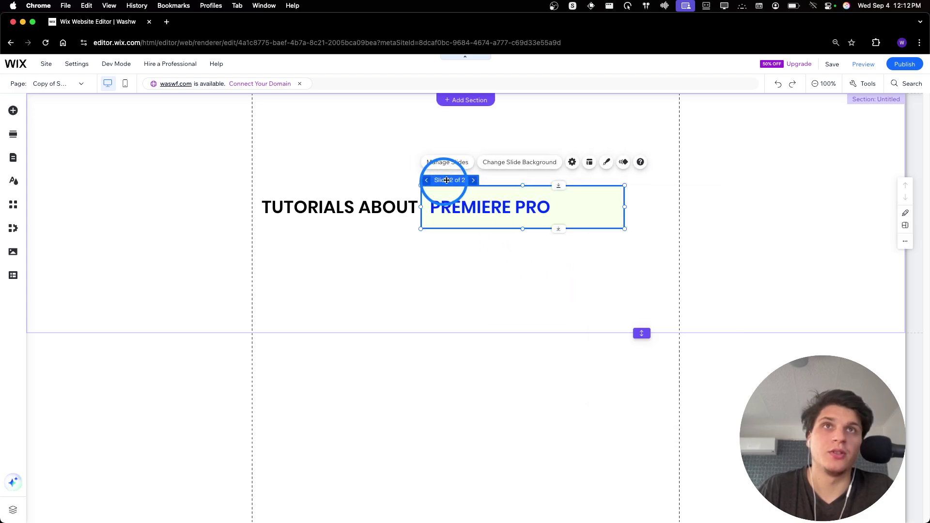
left_click(448, 162)
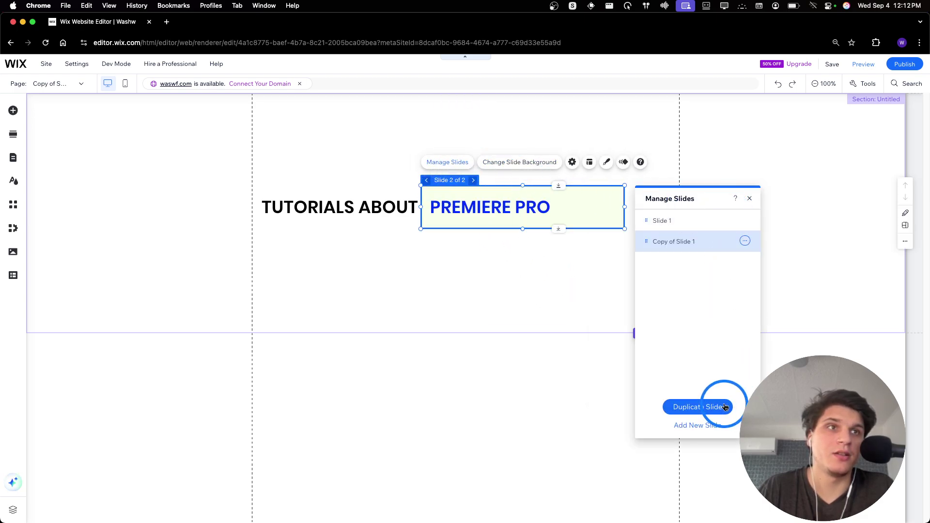
left_click(726, 407)
Retype the third slide's text as 'MACOS Step By Step' and widen its box to one line.
left_click(504, 208)
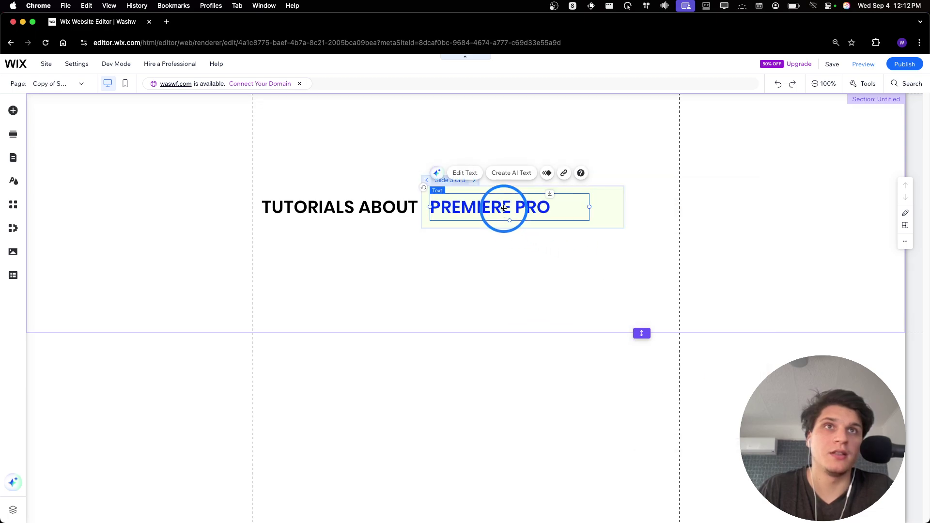
double_click(504, 208)
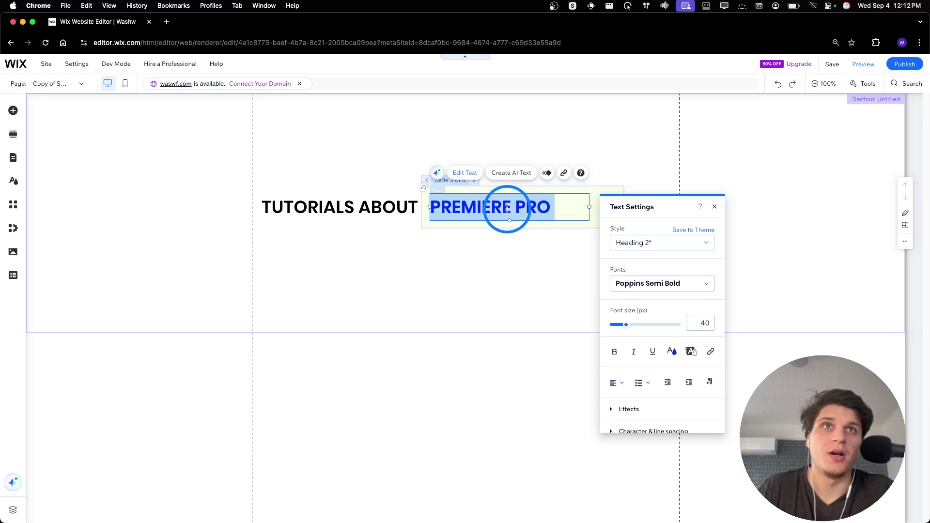
type("mac")
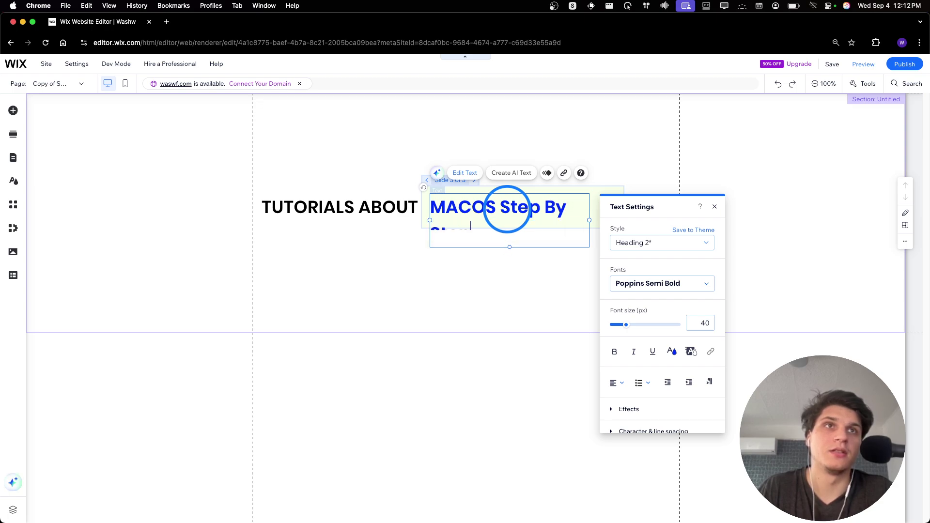
left_click_drag(589, 220, 618, 218)
Colour 'MACOS Step By Step' dark red (#8B0000).
double_click(530, 210)
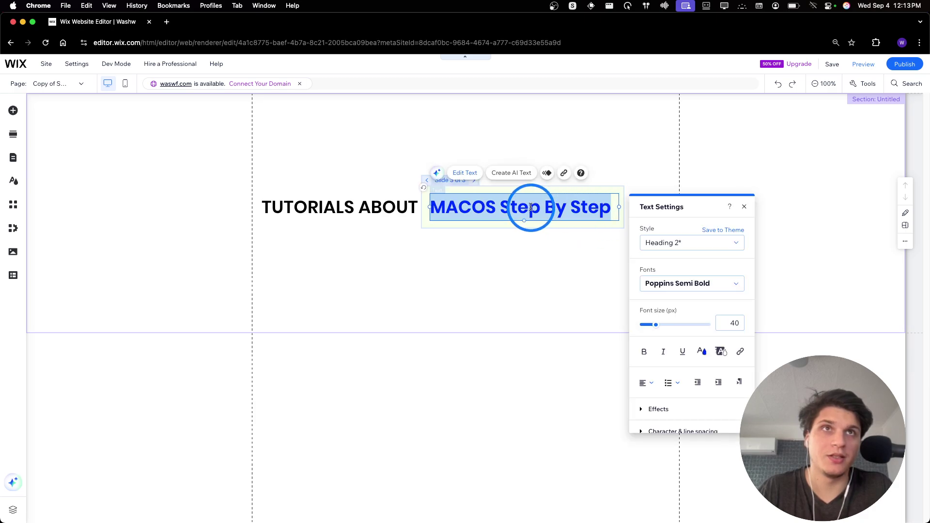
left_click(702, 351)
left_click(639, 370)
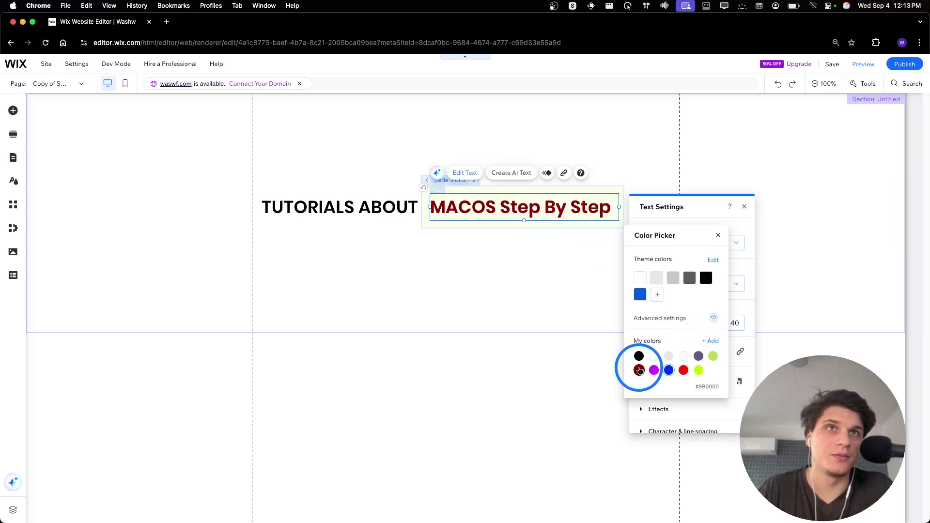
left_click(522, 263)
left_click(511, 257)
left_click(515, 216)
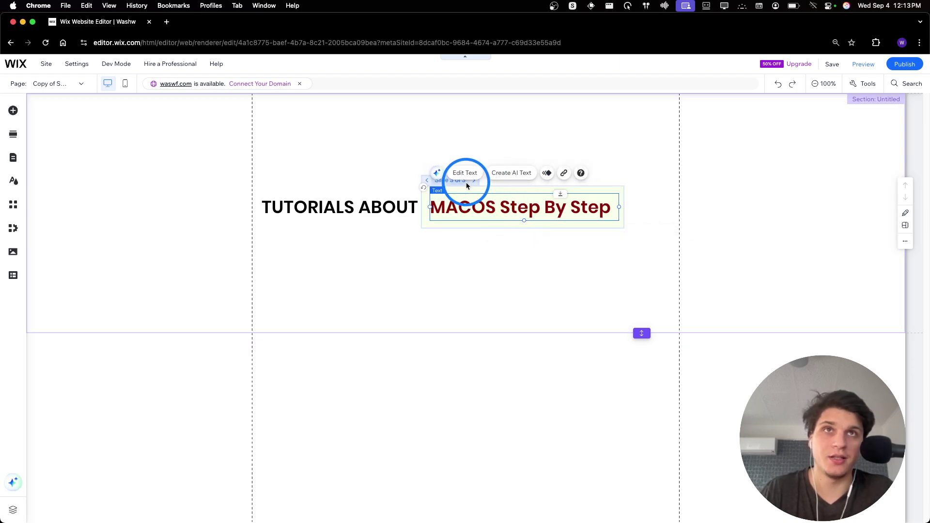
left_click(439, 183)
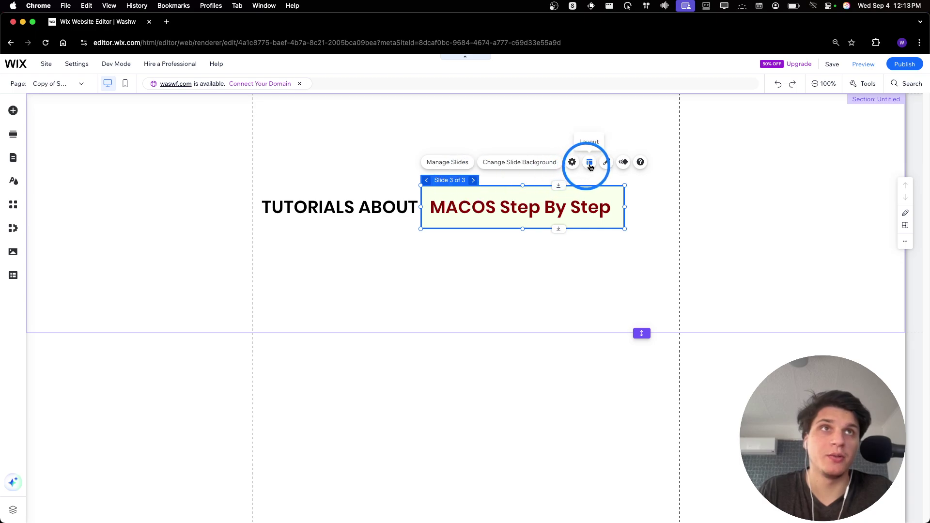
left_click(573, 162)
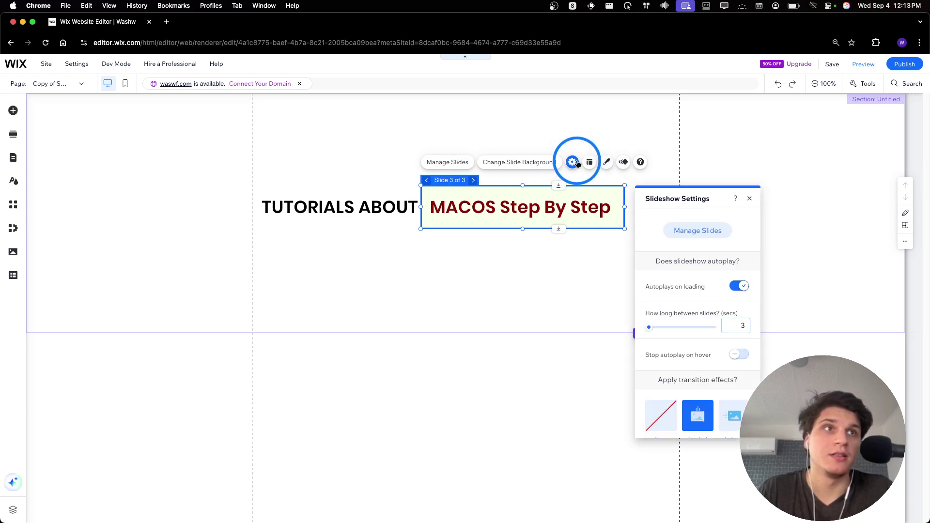
scroll(659, 392, "down", 5)
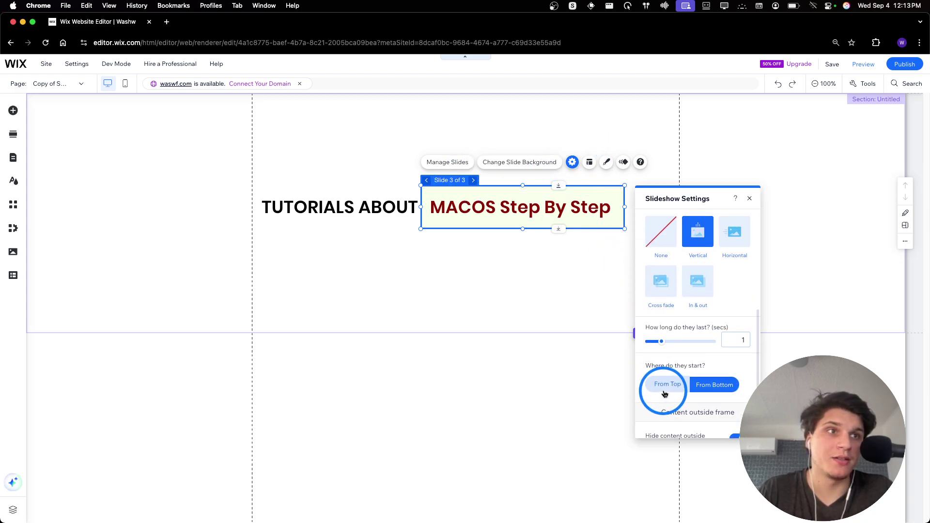
left_click(733, 233)
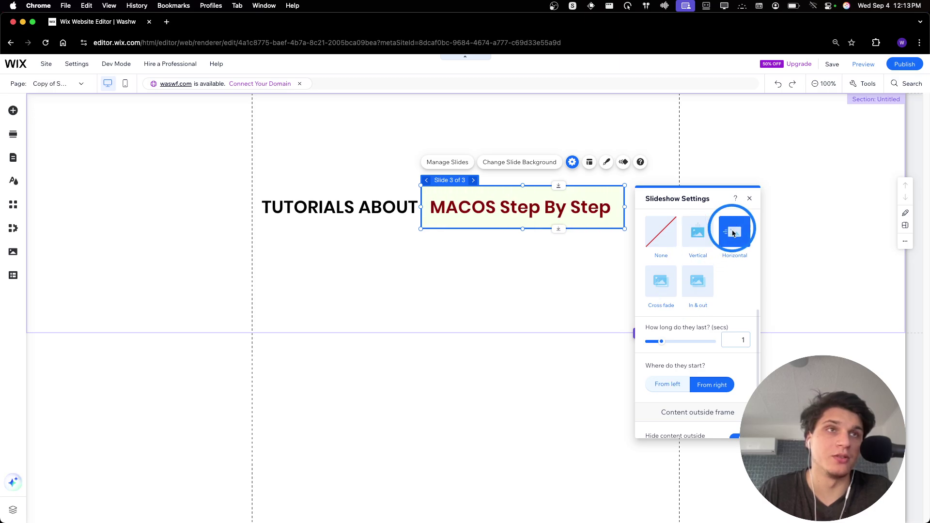
left_click(671, 274)
left_click(690, 264)
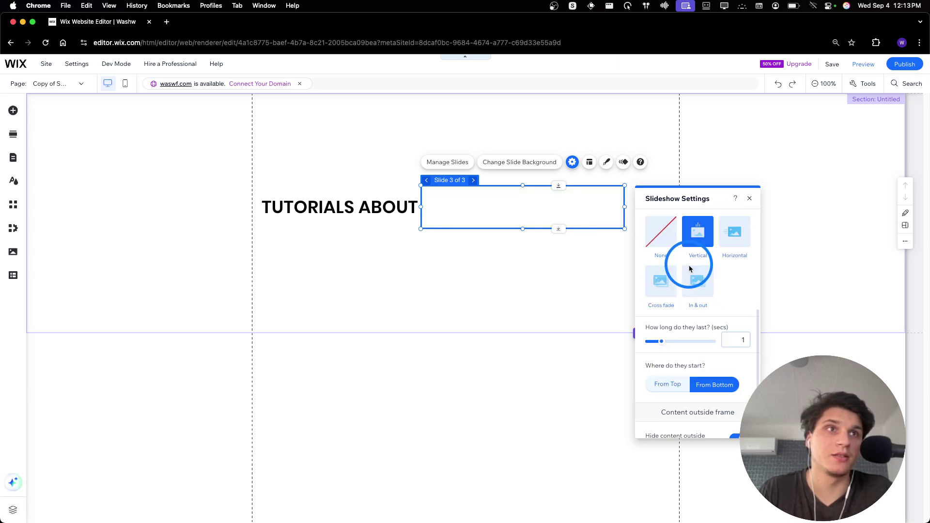
left_click(588, 275)
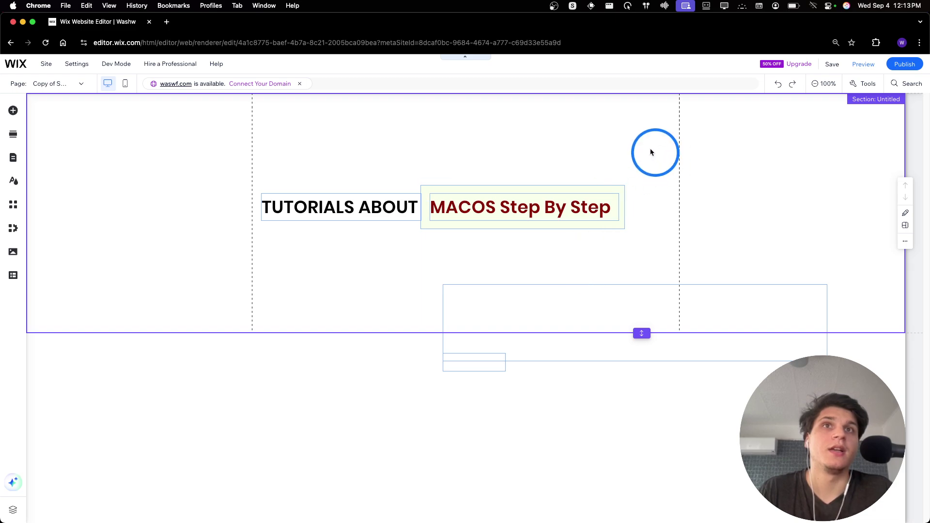
left_click(863, 65)
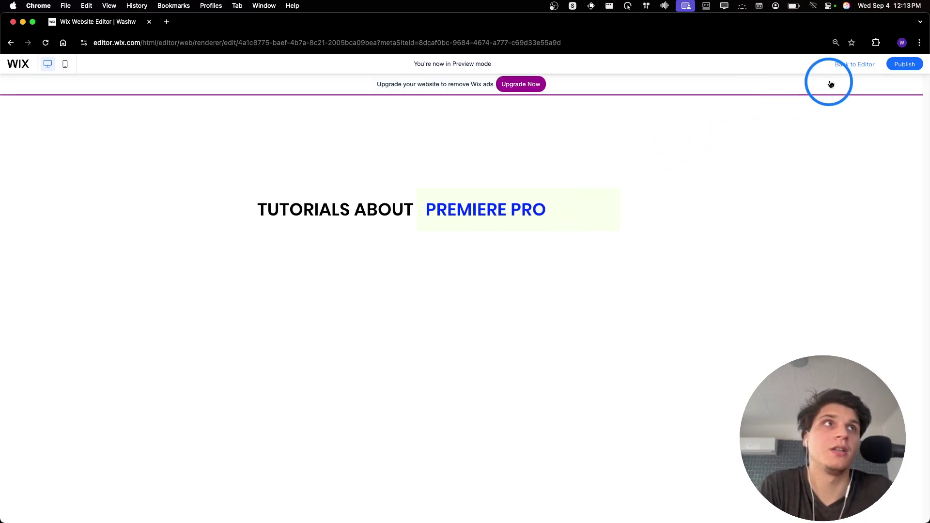
left_click(839, 64)
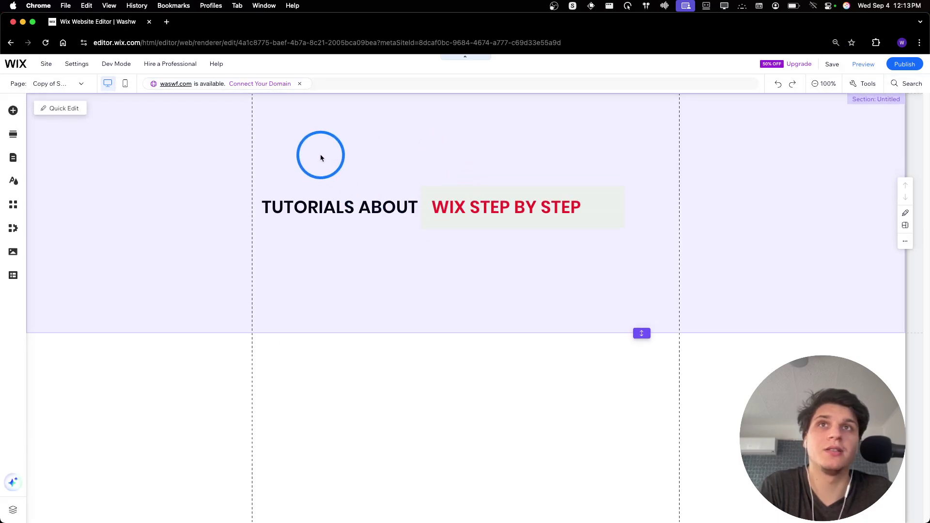
Marquee-select the 'TUTORIALS ABOUT' heading and lime slideshow, select the section, and drag them out.
left_click_drag(310, 145, 513, 244)
left_click(513, 243)
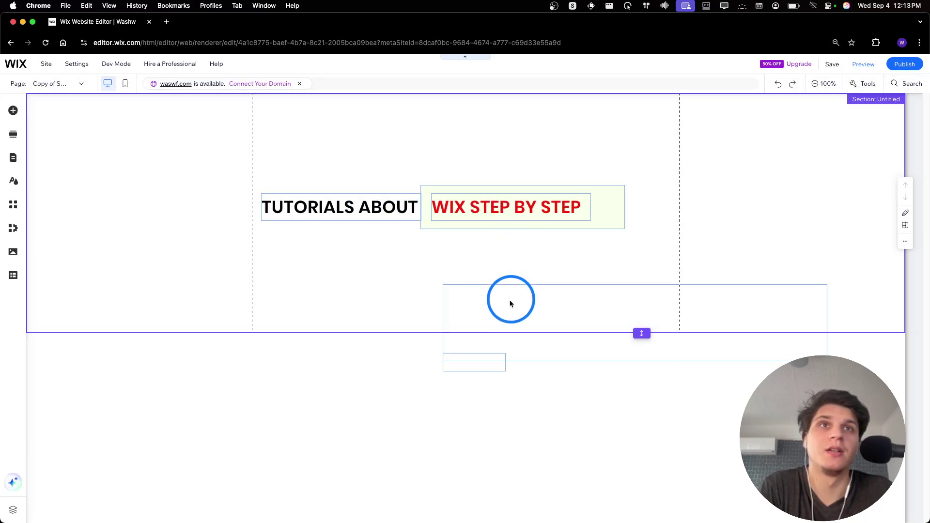
left_click(443, 304)
left_click(477, 316)
left_click_drag(477, 316, 459, 298)
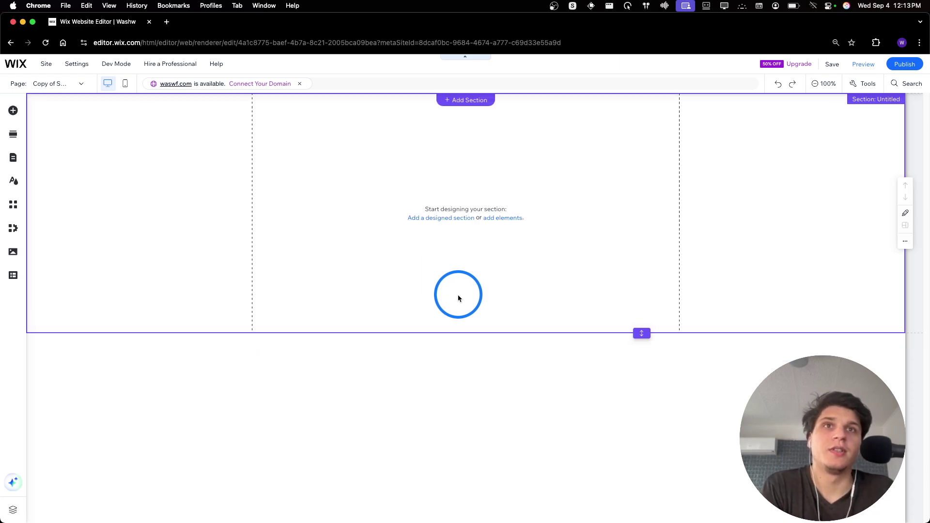